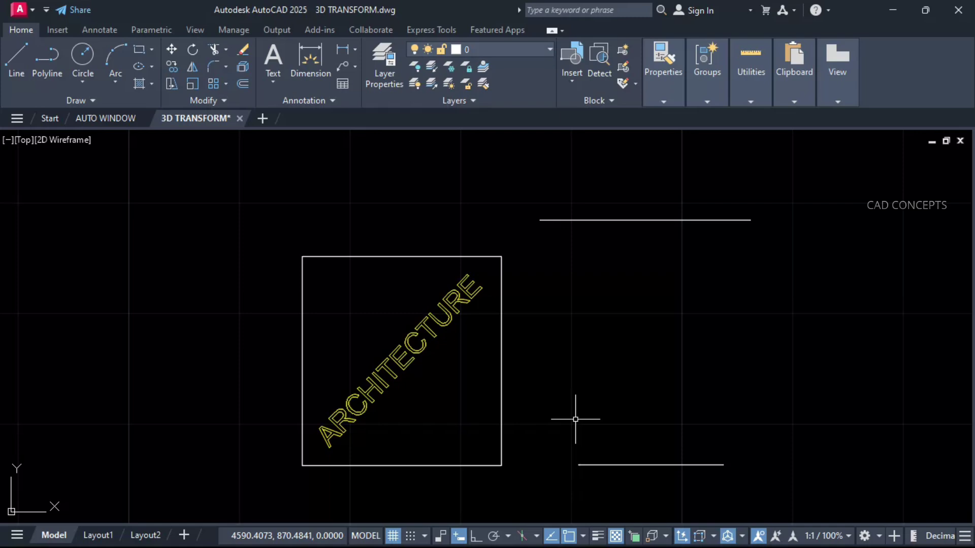
- Orbit the view with 3DO to a tilted isometric angle showing the two arcs upright beside the square
click(461, 376)
text(3DO)
key(Return)
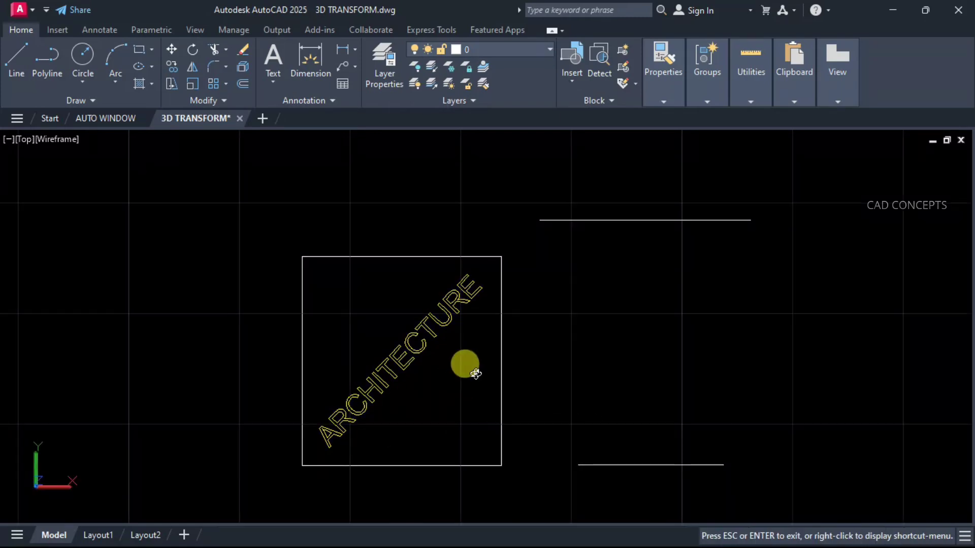
drag(464, 363, 555, 325)
middle_drag(555, 325, 559, 351)
key(Escape)
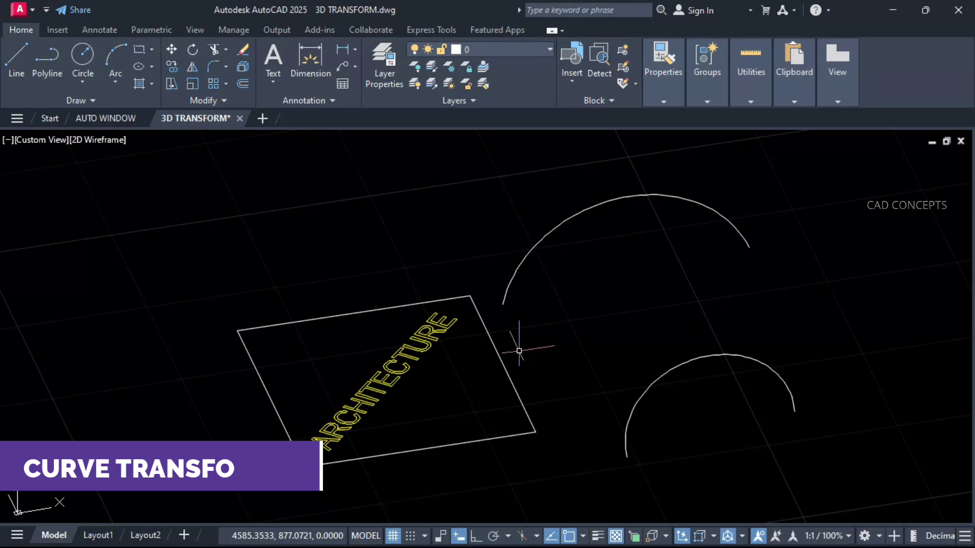
- Curve a copy of the ARCHITECTURE text between the lower and upper arcs using 3D Curves Transform, Auto precision
text(TF)
key(Return)
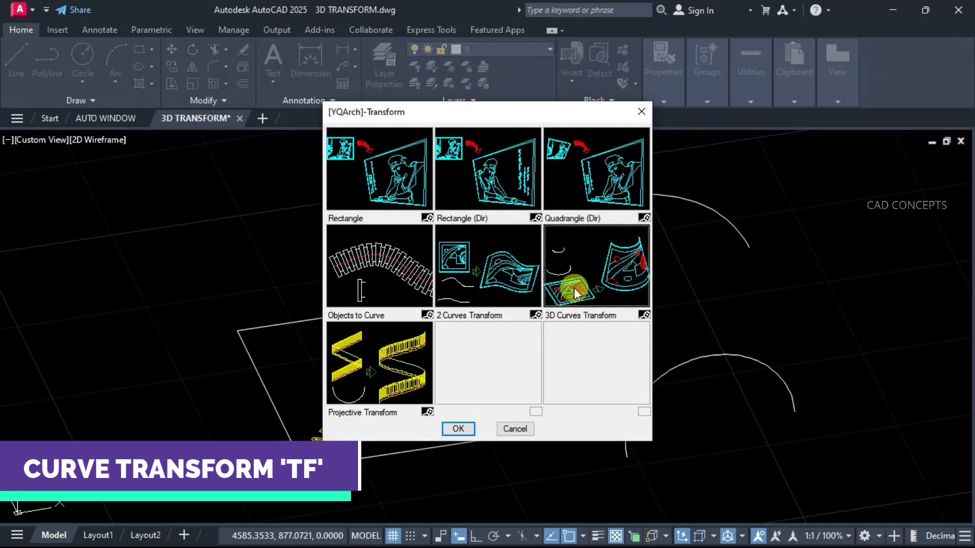
click(460, 427)
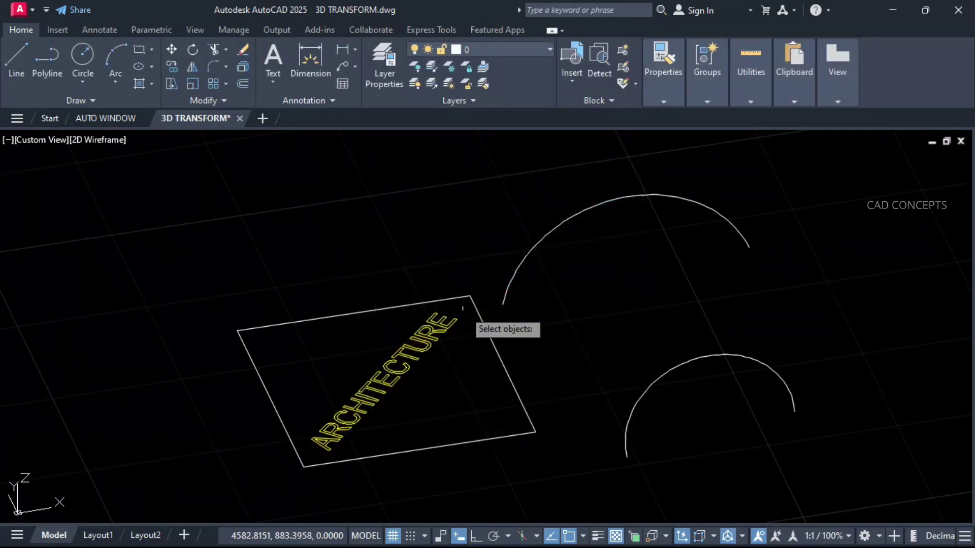
click(284, 470)
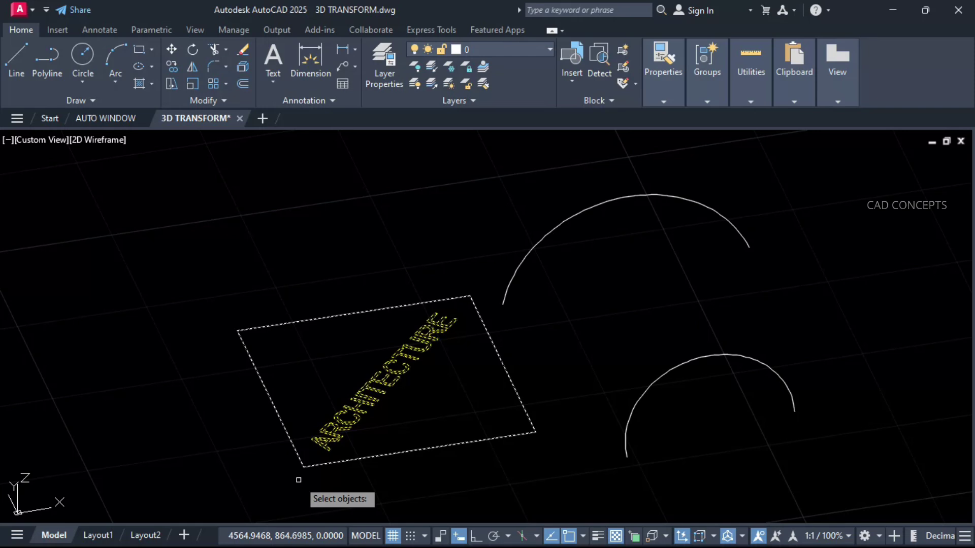
shift+click(358, 449)
shift+click(359, 473)
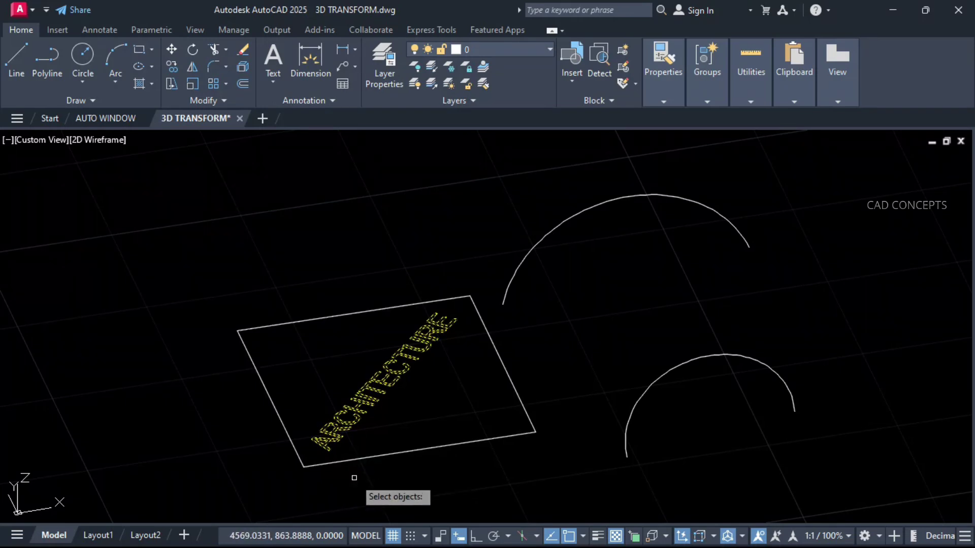
key(Return)
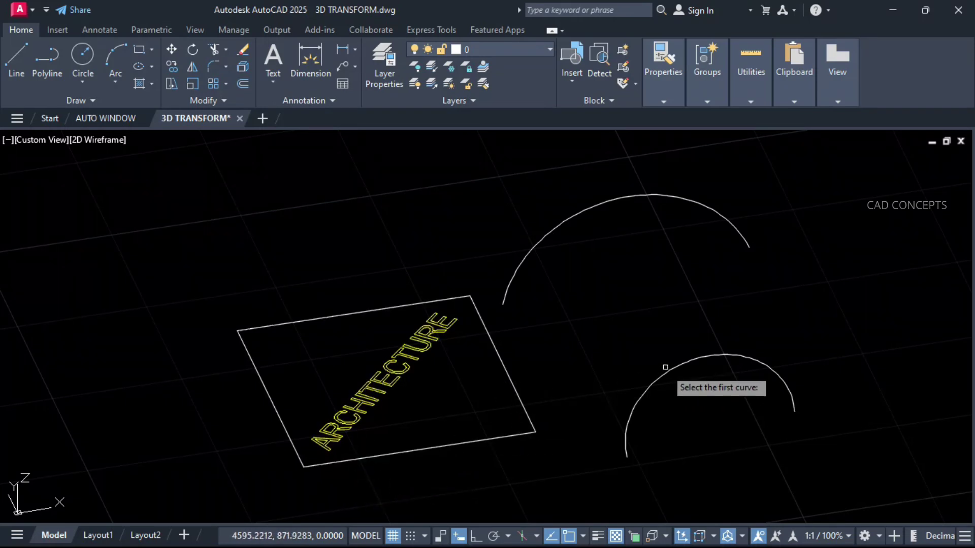
click(598, 218)
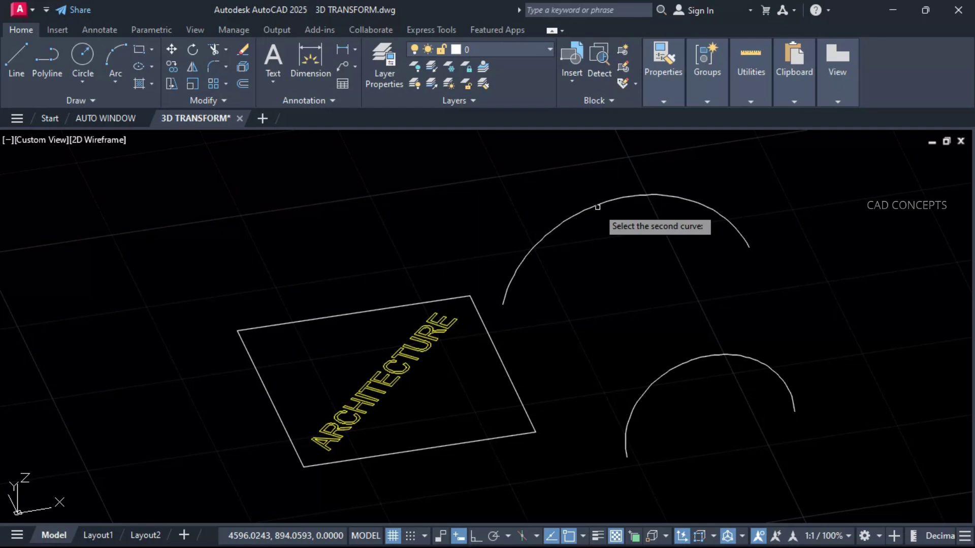
click(595, 213)
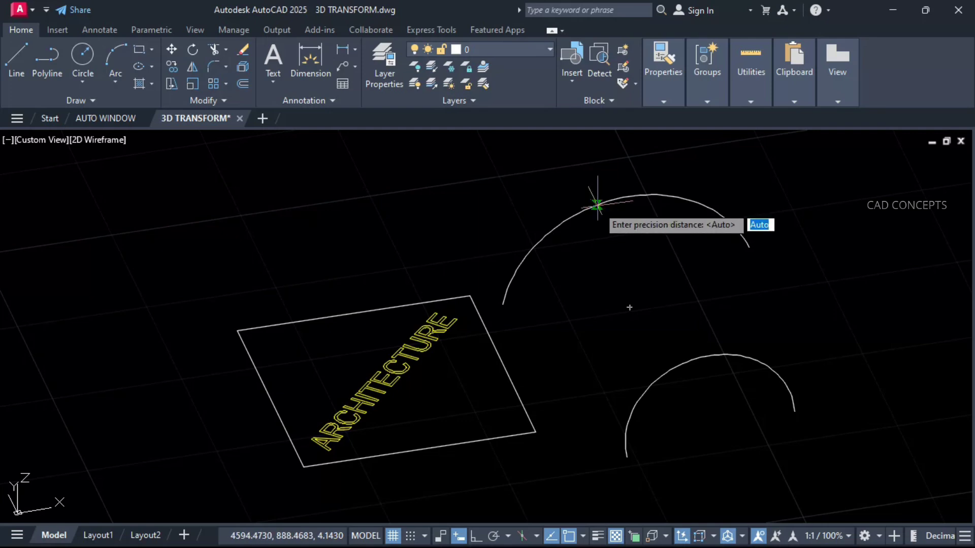
click(844, 261)
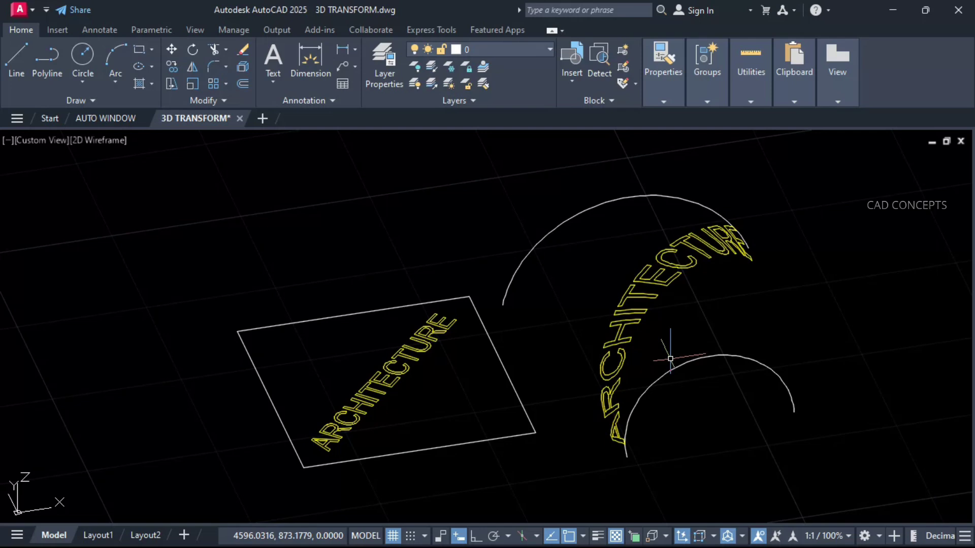
- Zoom and pan to frame both ARCHITECTURE texts, then orbit around the curved copy
scroll(671, 358, up, 5)
scroll(622, 349, down, 3)
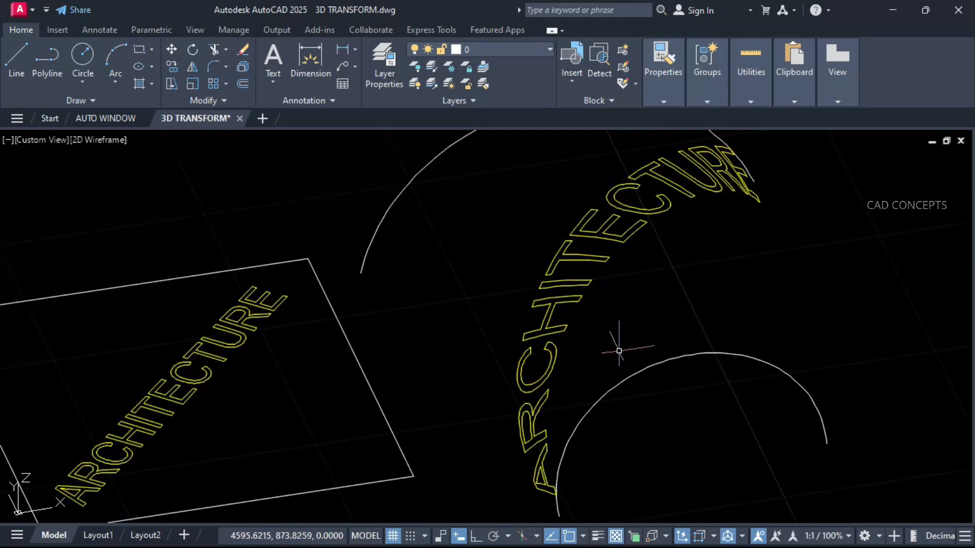
middle_drag(623, 341, 588, 365)
text(3DO)
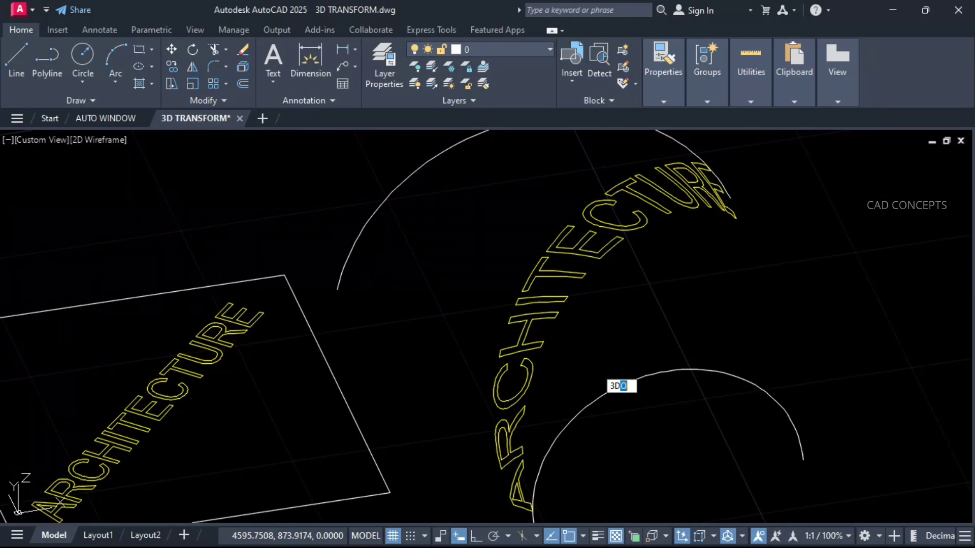
key(Return)
drag(561, 374, 612, 395)
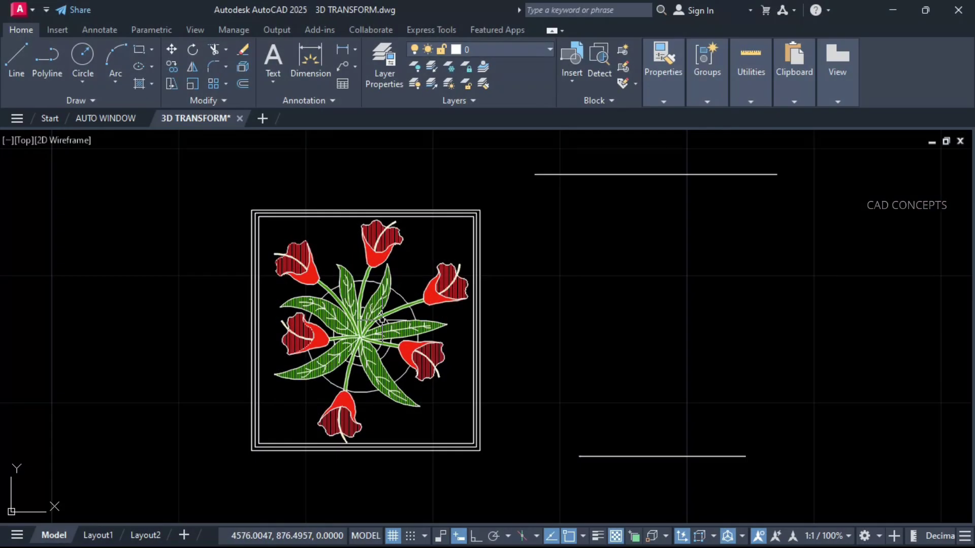
- Orbit the floral panel to a tilted angle, then zoom out and pan until panel and arcs fit
text(3do)
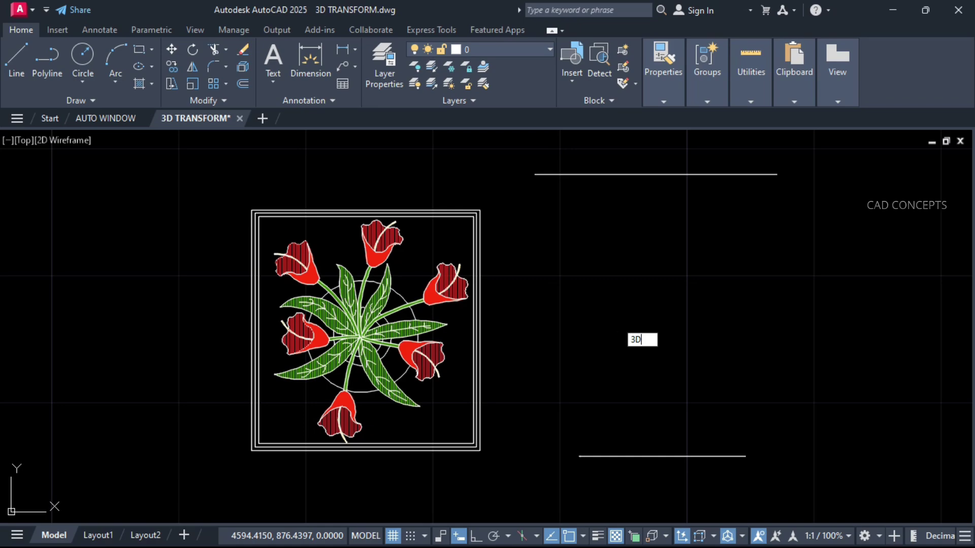
key(Return)
drag(526, 354, 489, 224)
key(Escape)
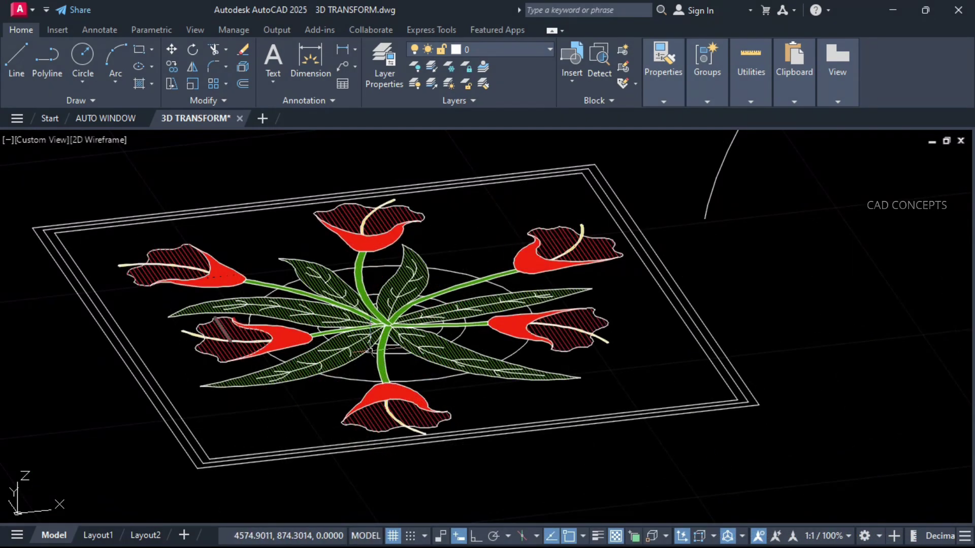
scroll(334, 382, down, 2)
middle_drag(686, 307, 583, 333)
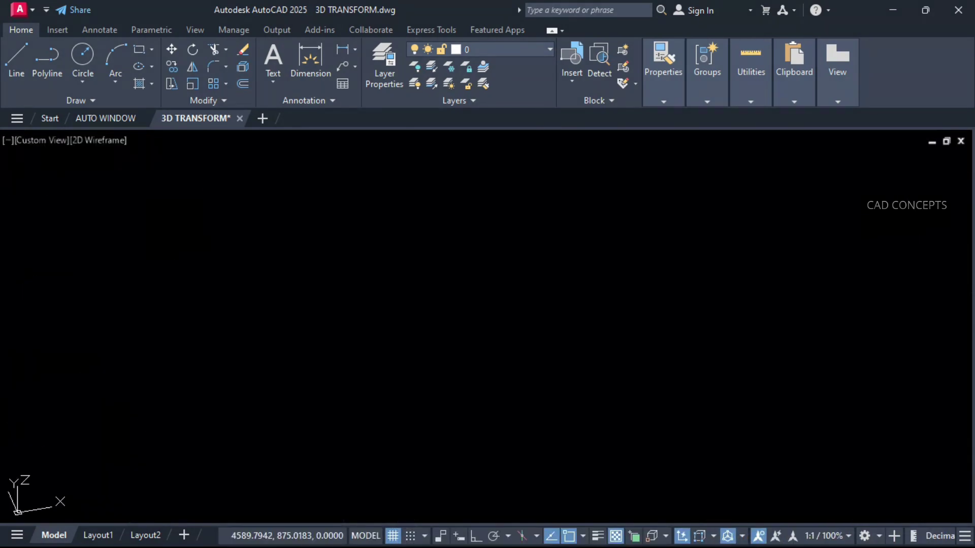
- Bend a window-selected copy of the floral panel between the lower and upper arcs with Auto precision
text(TF)
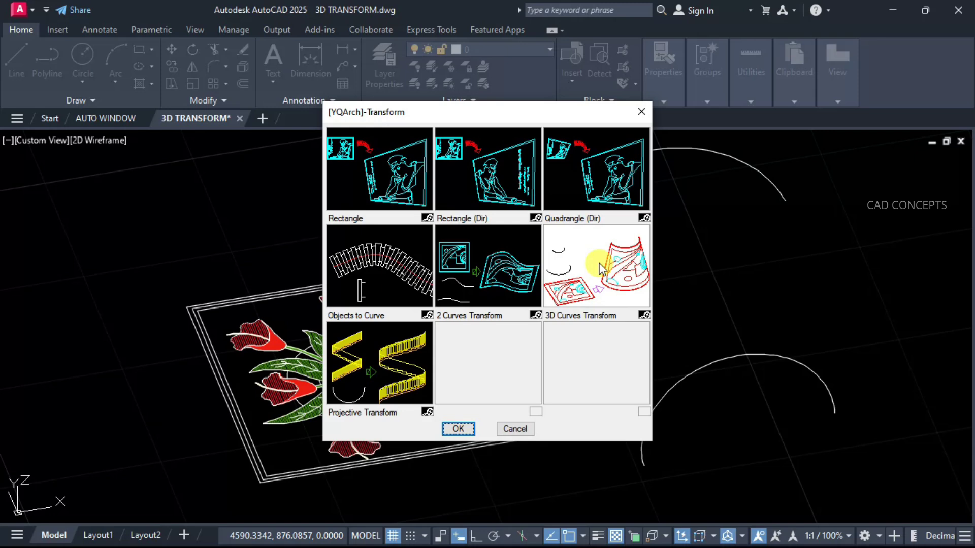
click(601, 269)
click(461, 428)
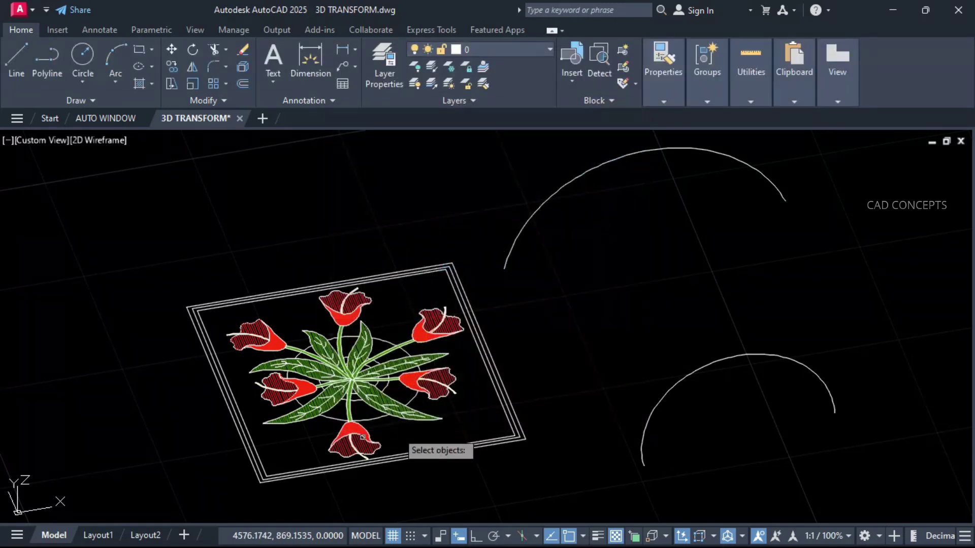
click(148, 515)
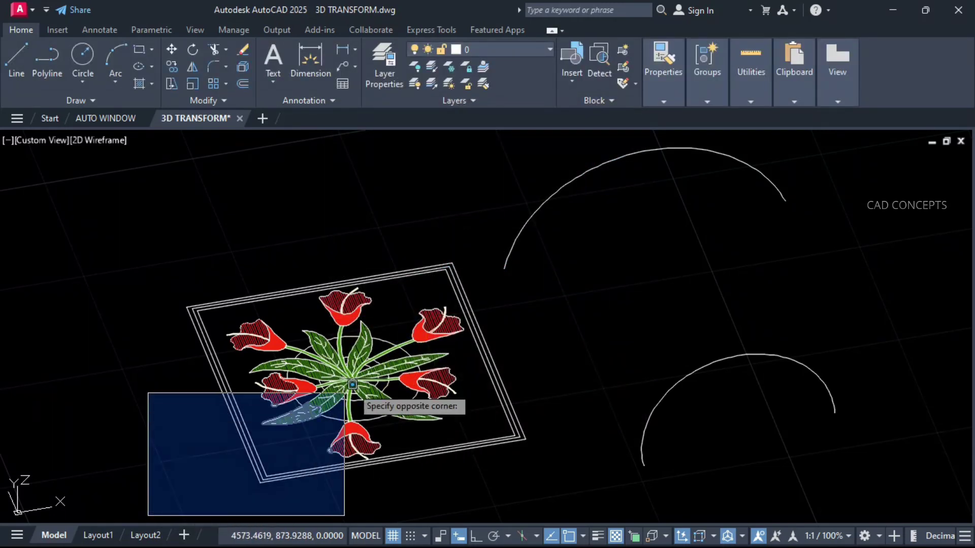
click(544, 169)
key(Return)
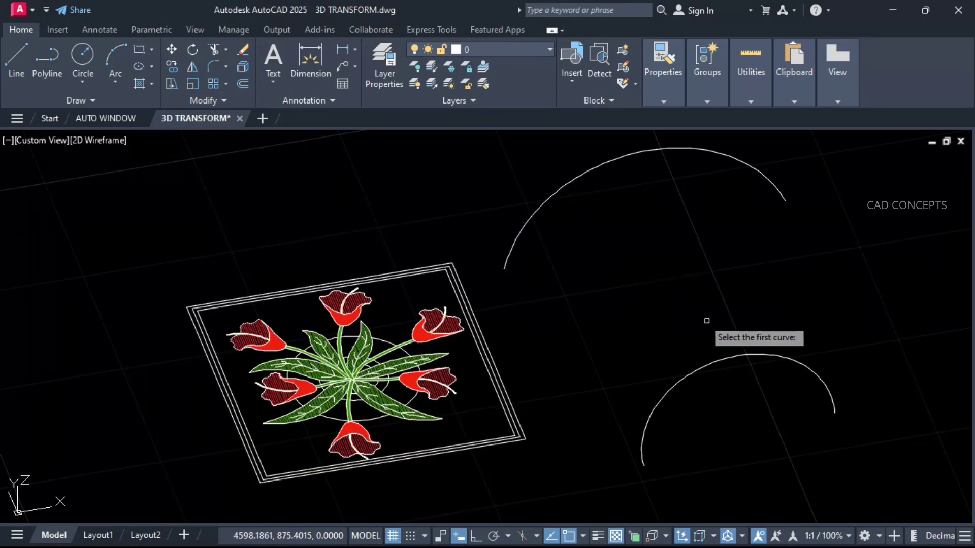
click(739, 357)
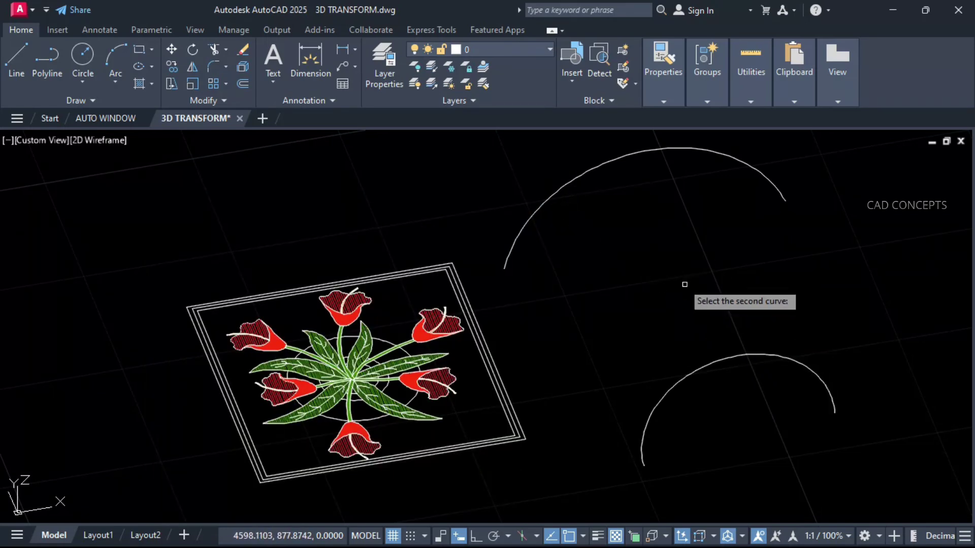
click(635, 152)
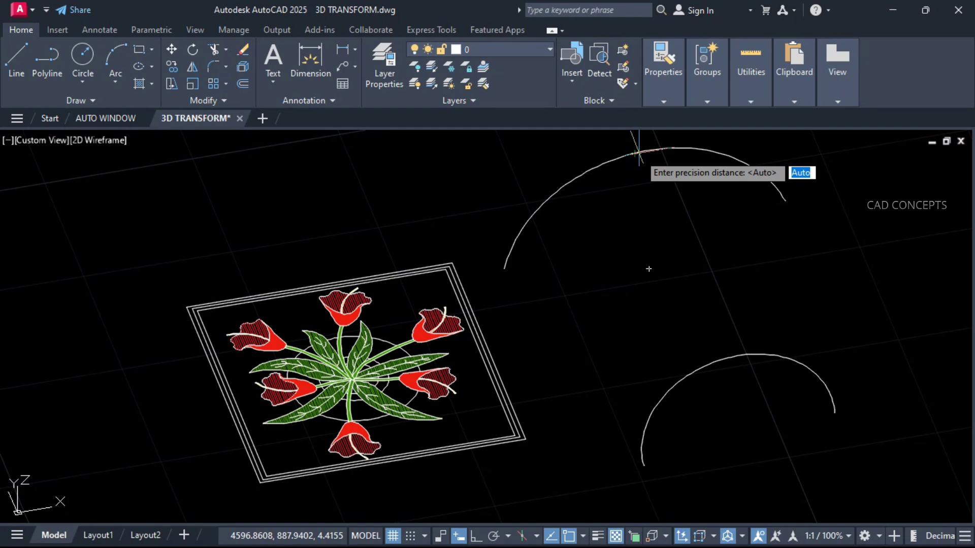
key(Return)
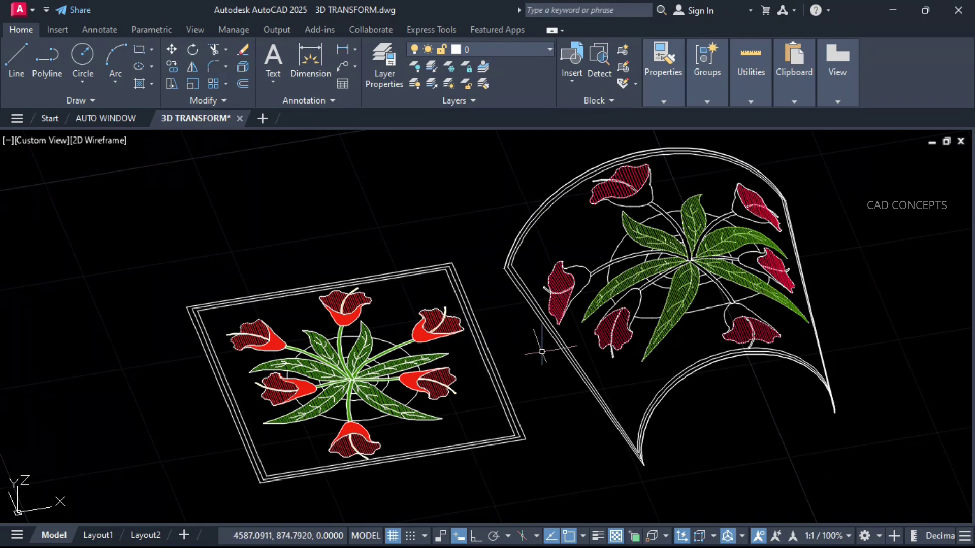
- Orbit and zoom in to inspect the flat and curved floral panels
shift+middle_drag(561, 330, 784, 310)
scroll(783, 310, up, 10)
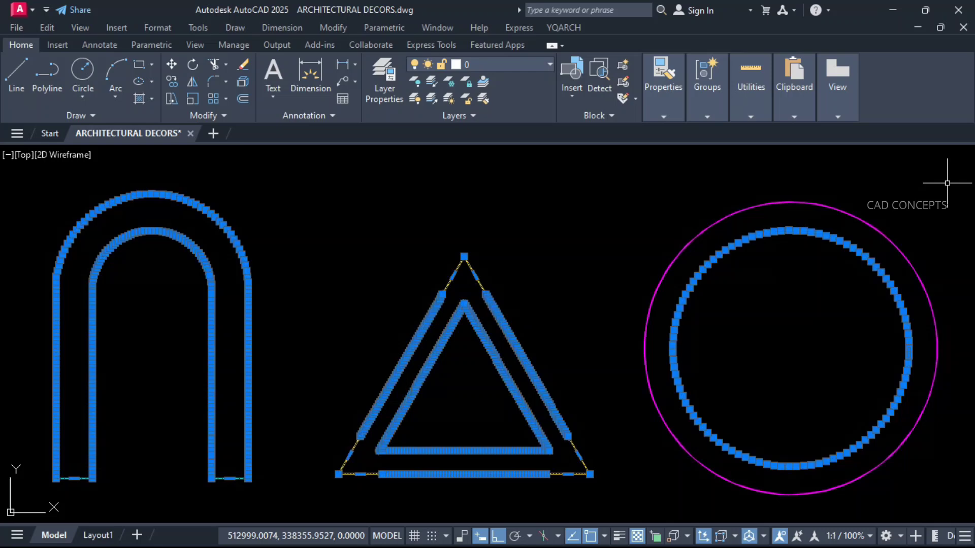
click(927, 211)
click(838, 279)
key(Return)
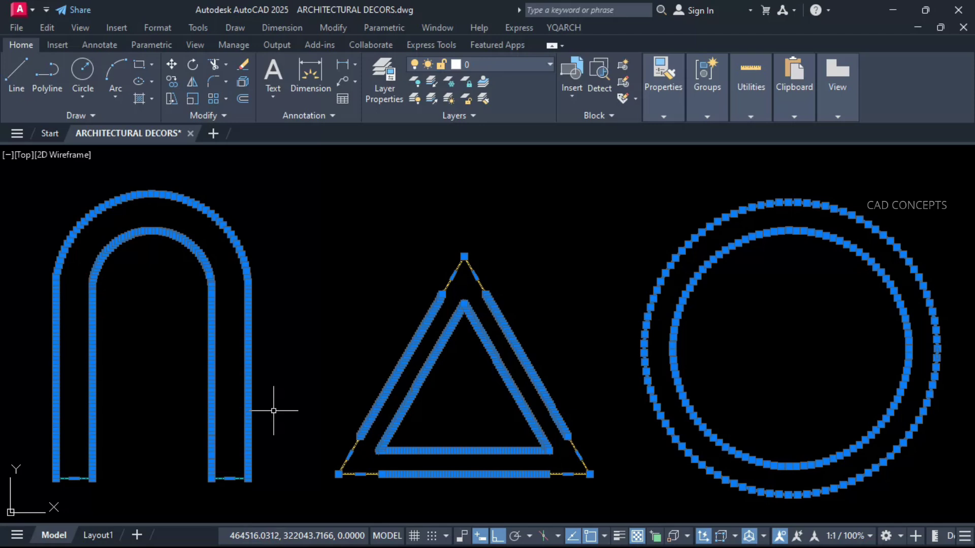
key(Escape)
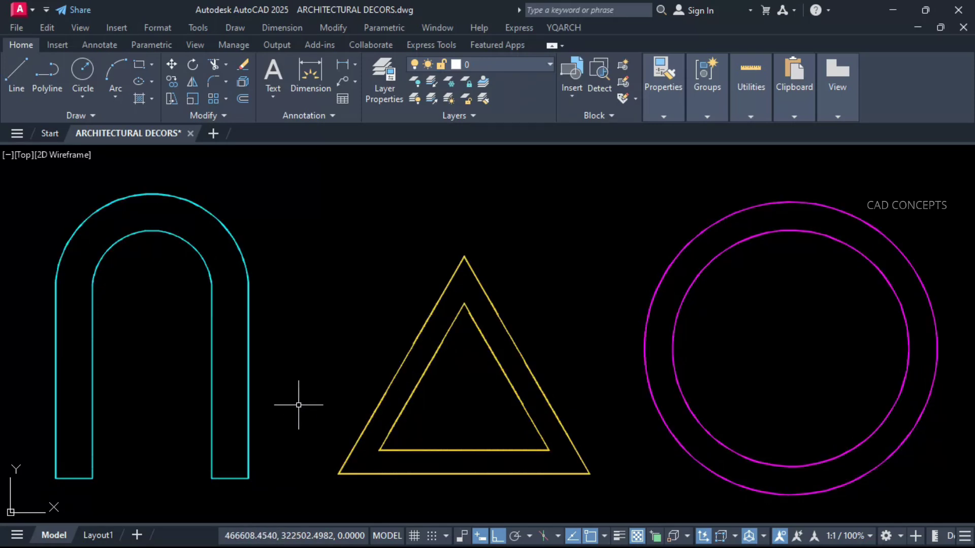
- Fill the U band, the triangle band and the circular ring with ruled surfaces between their outlines
text(L)
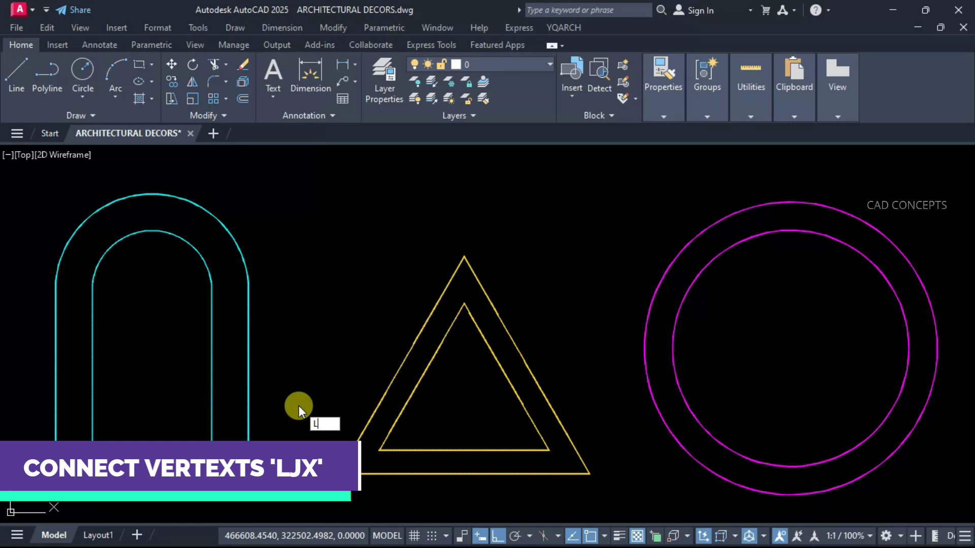
text(JX)
key(Return)
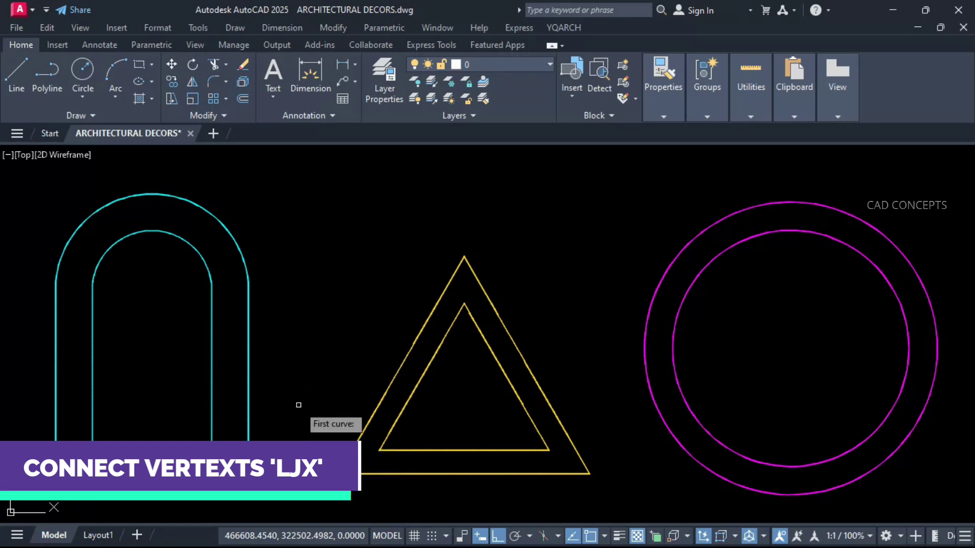
click(55, 396)
click(93, 394)
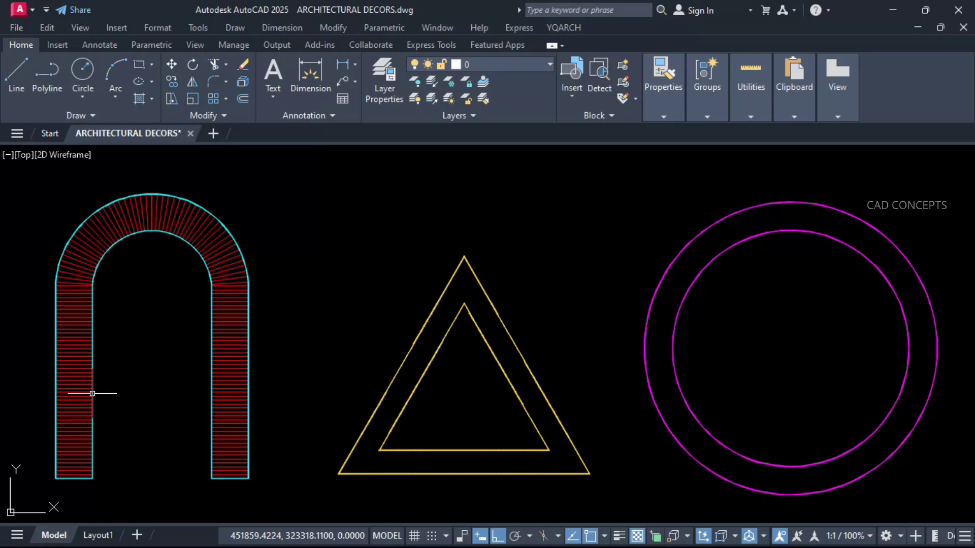
key(Return)
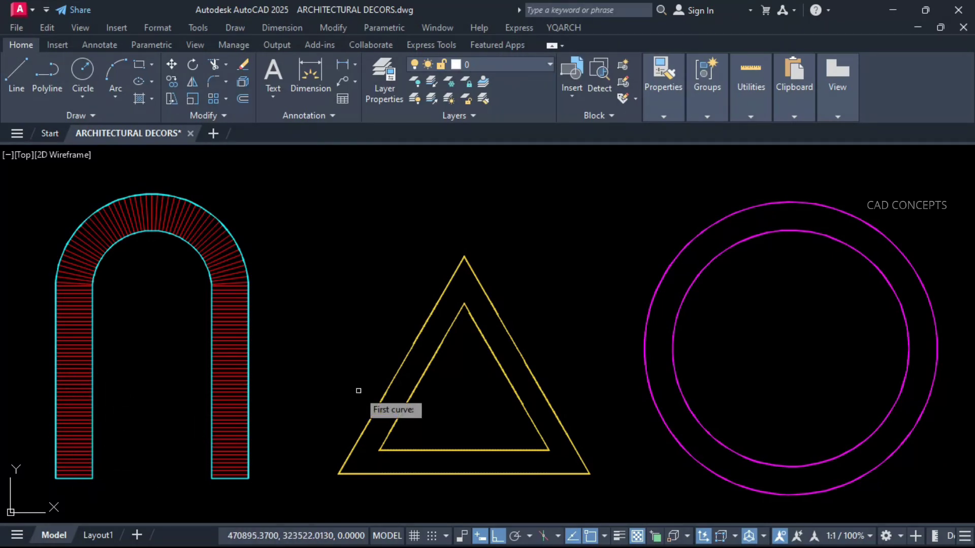
click(410, 394)
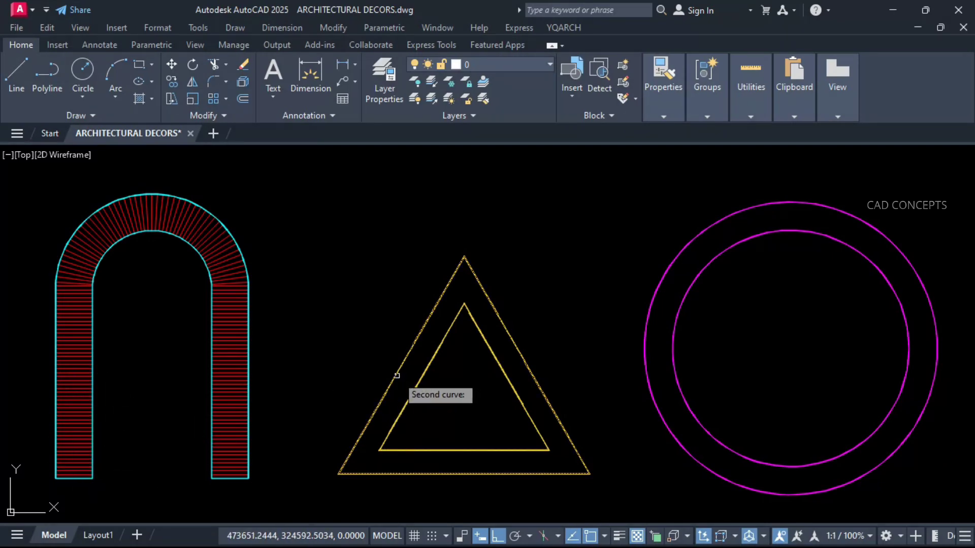
click(392, 374)
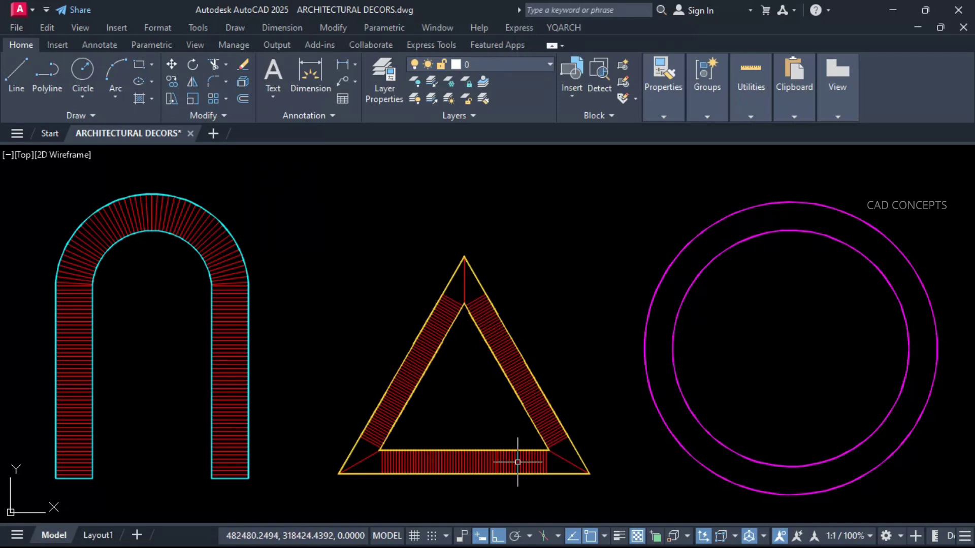
key(Return)
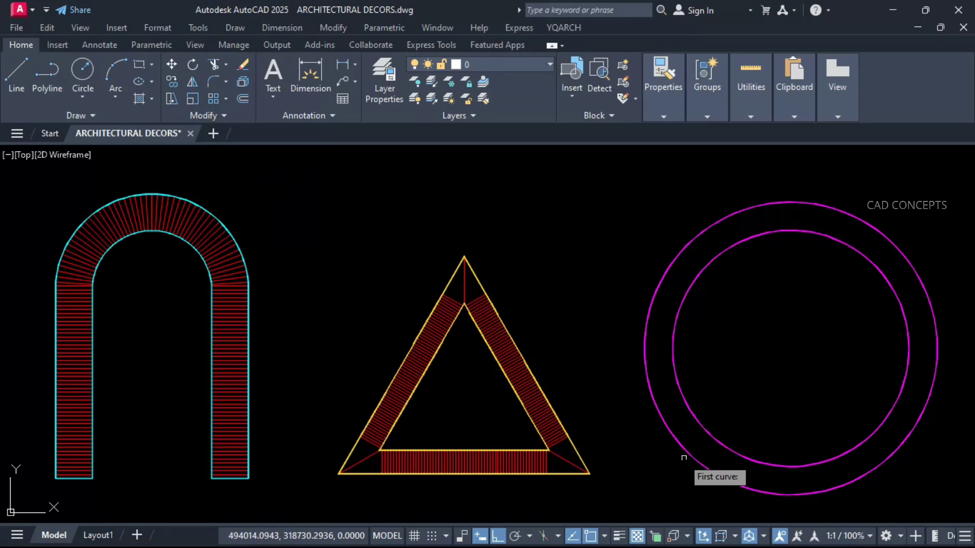
click(692, 459)
click(731, 455)
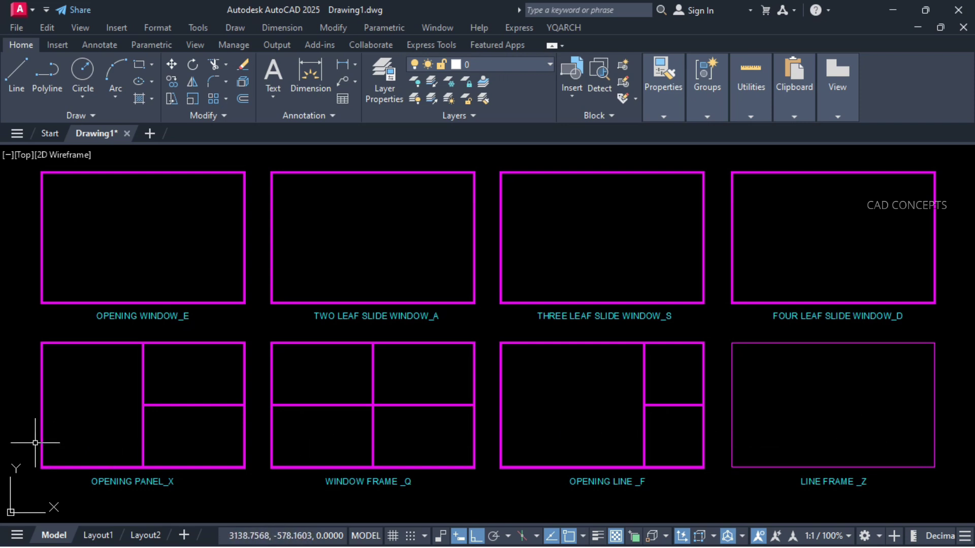
- Insert an opening window elevation into frame E and a two-leaf sliding sash into frame A
text(WDD)
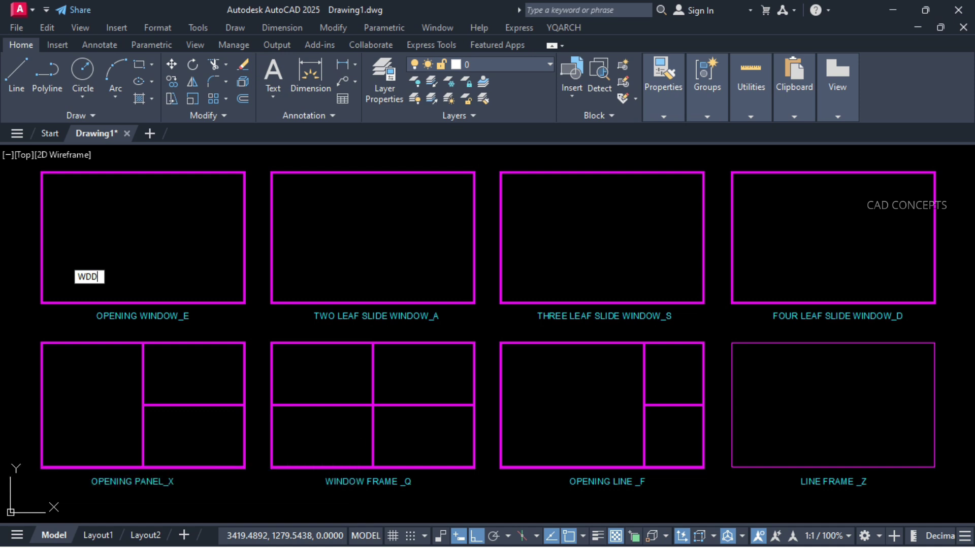
key(Return)
click(152, 249)
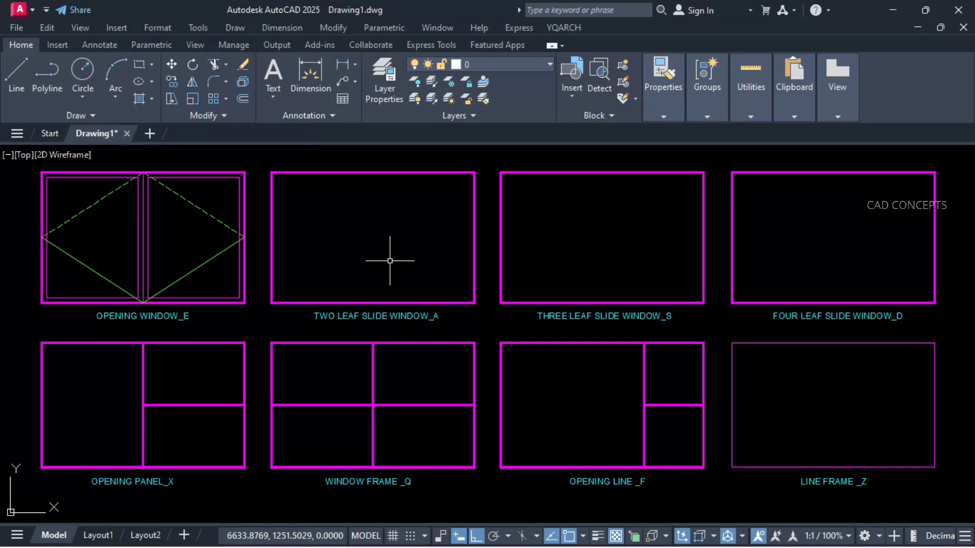
key(a)
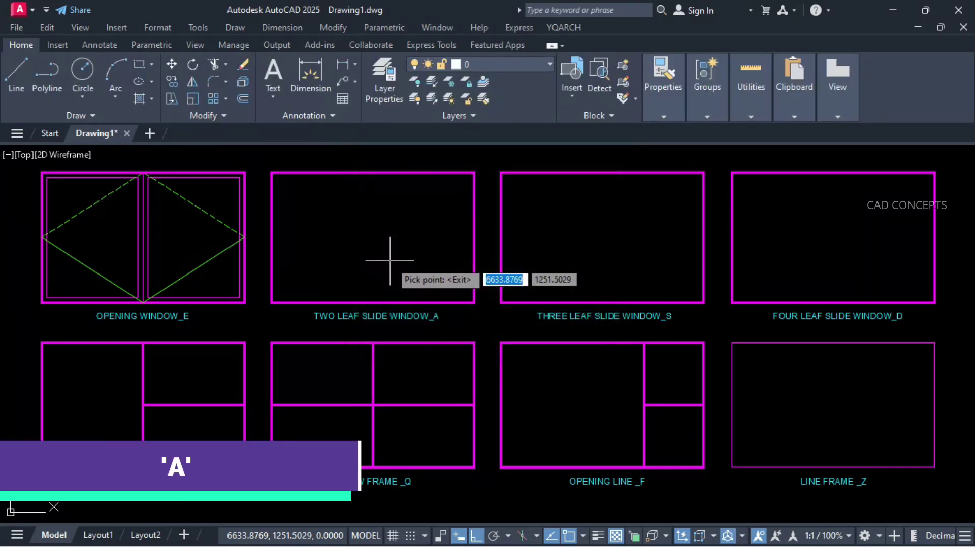
click(389, 261)
- Insert three sliding sashes into frame S and four sliding sashes into frame D
key(s)
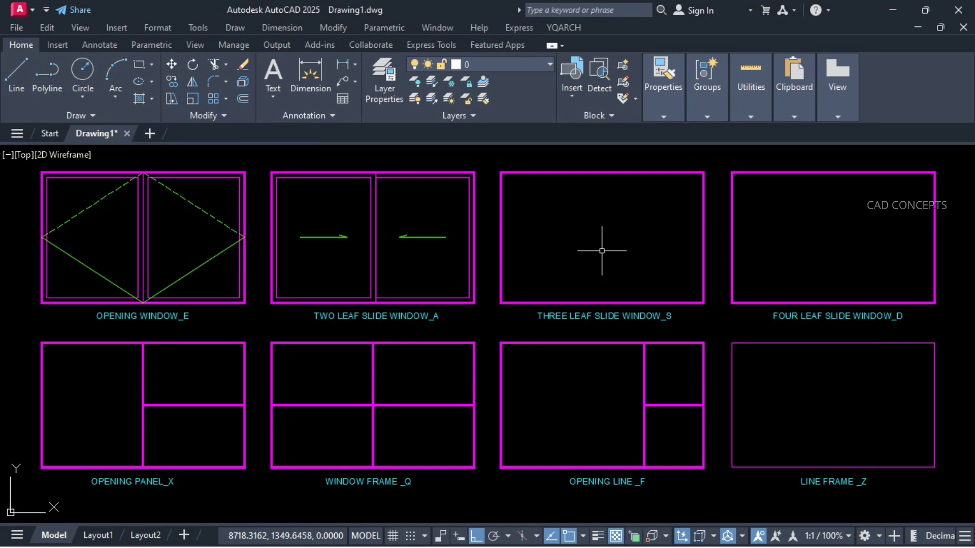
key(space)
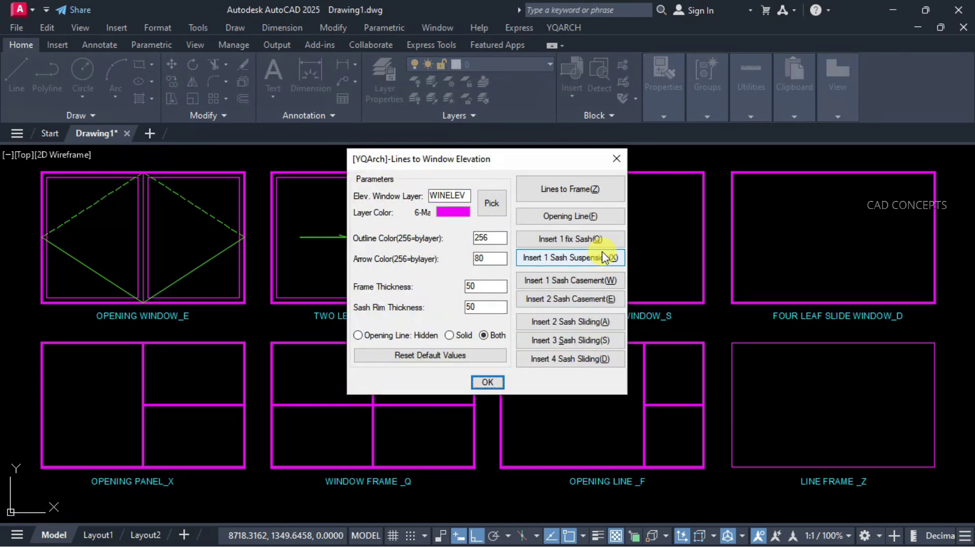
key(s)
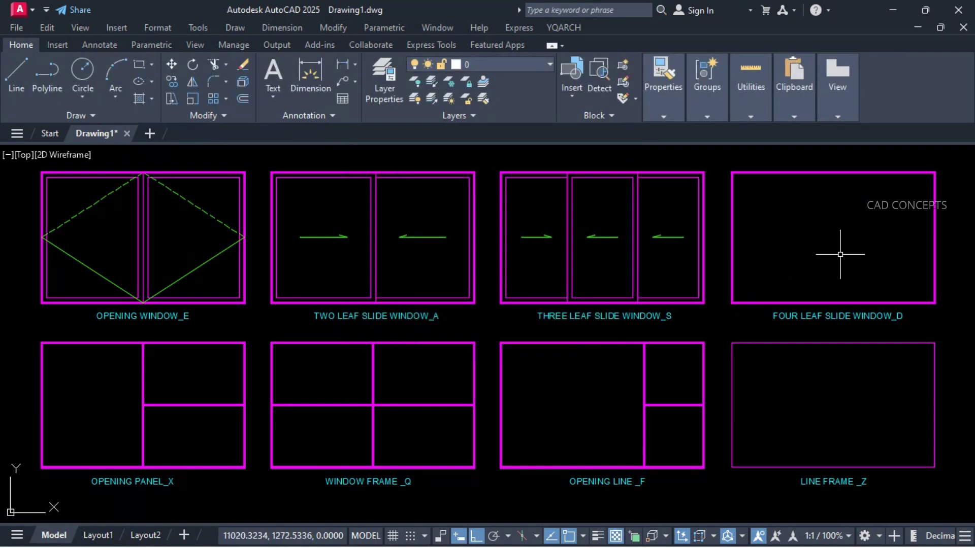
key(space)
key(d)
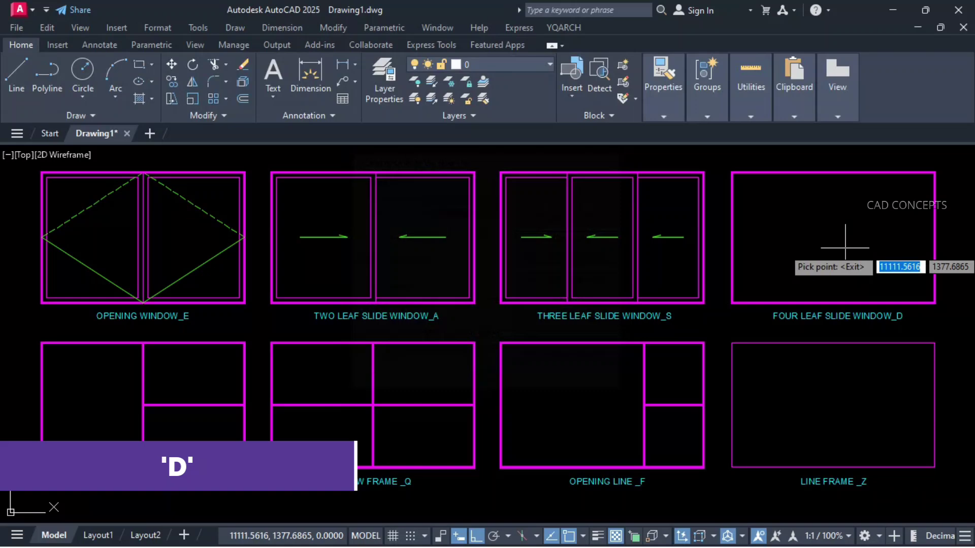
click(833, 238)
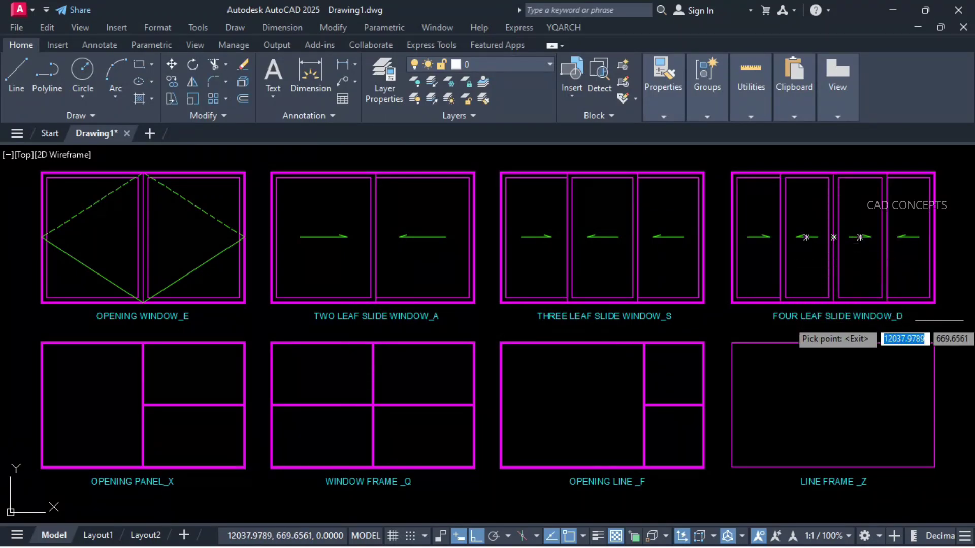
key(space)
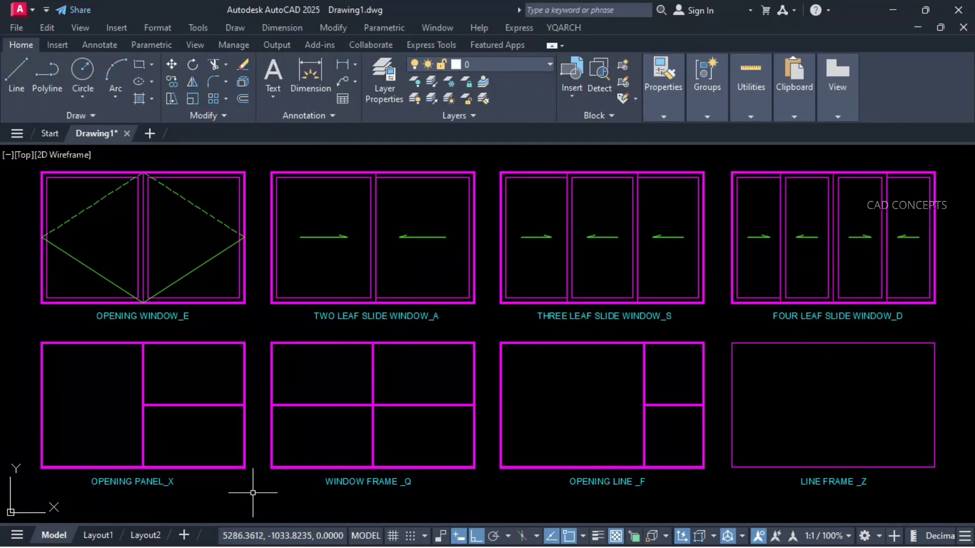
- Add casement opening lines to the left, upper-right and lower-right panes of OPENING PANEL_X
key(space)
key(x)
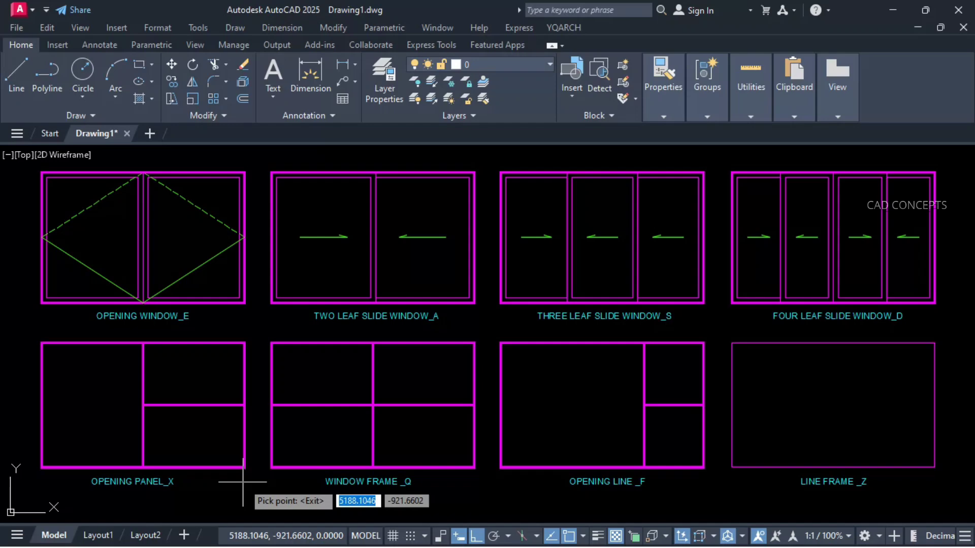
click(94, 403)
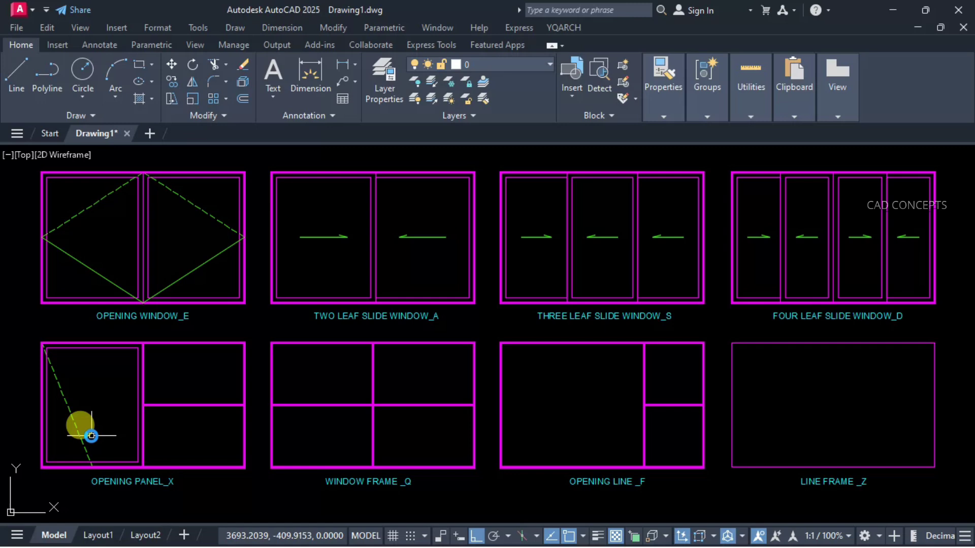
click(91, 436)
click(200, 387)
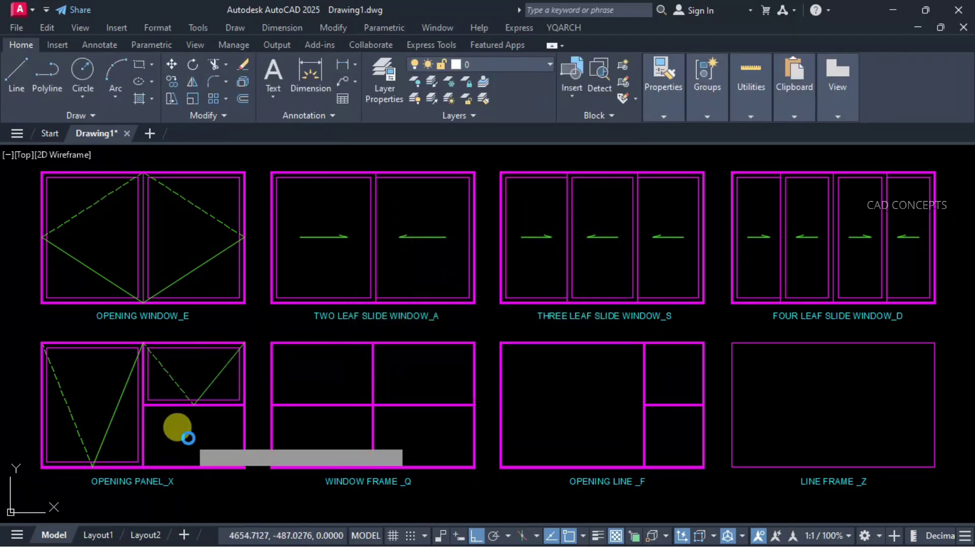
click(176, 427)
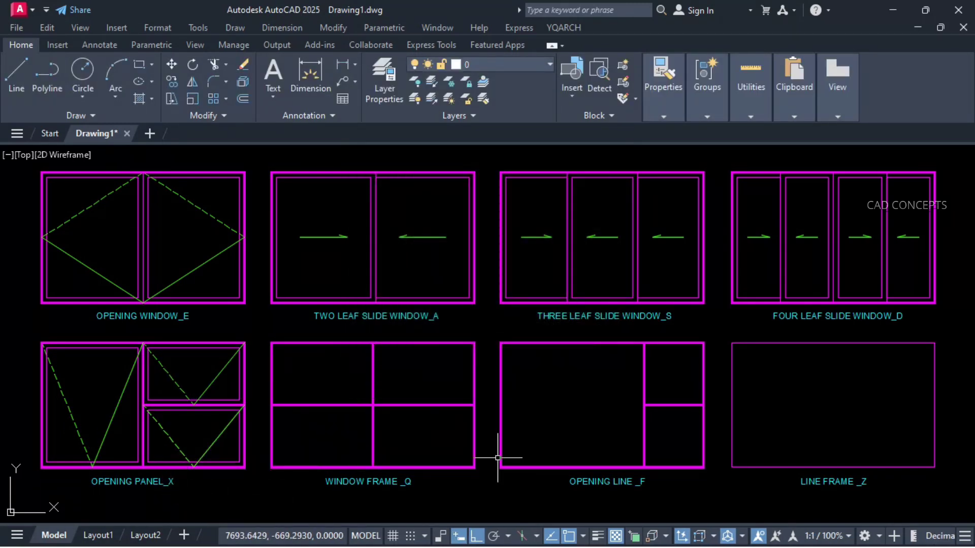
- Add inner fixed sash rims to the panes of WINDOW FRAME_Q
key(q)
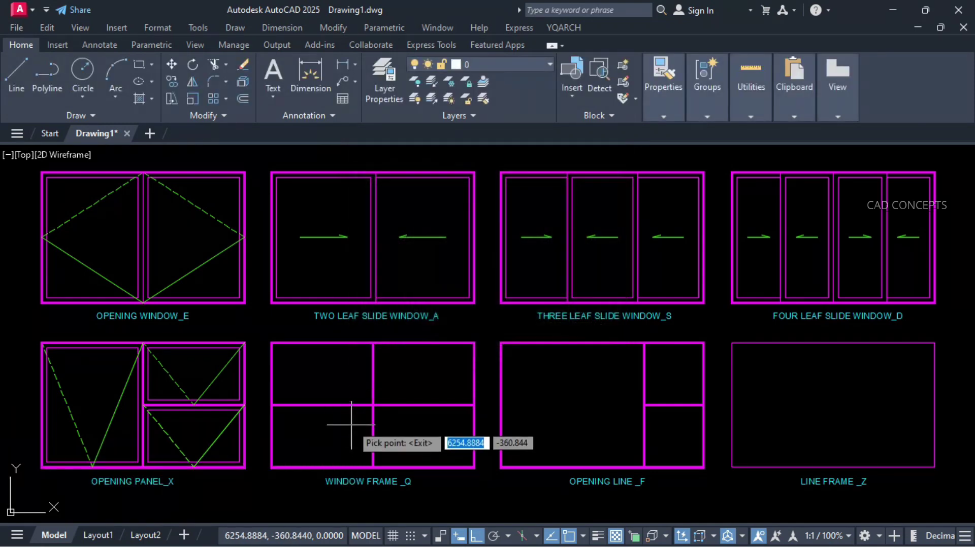
click(407, 370)
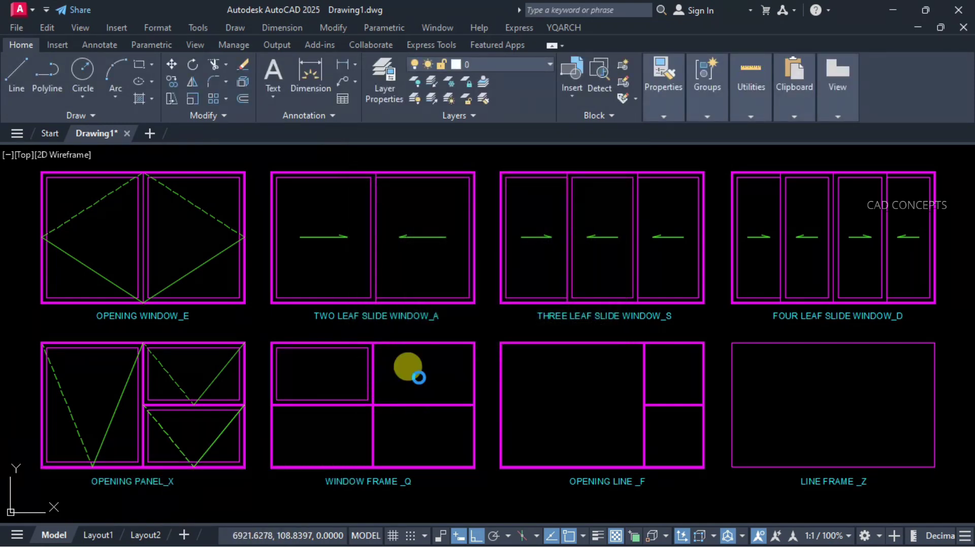
click(419, 434)
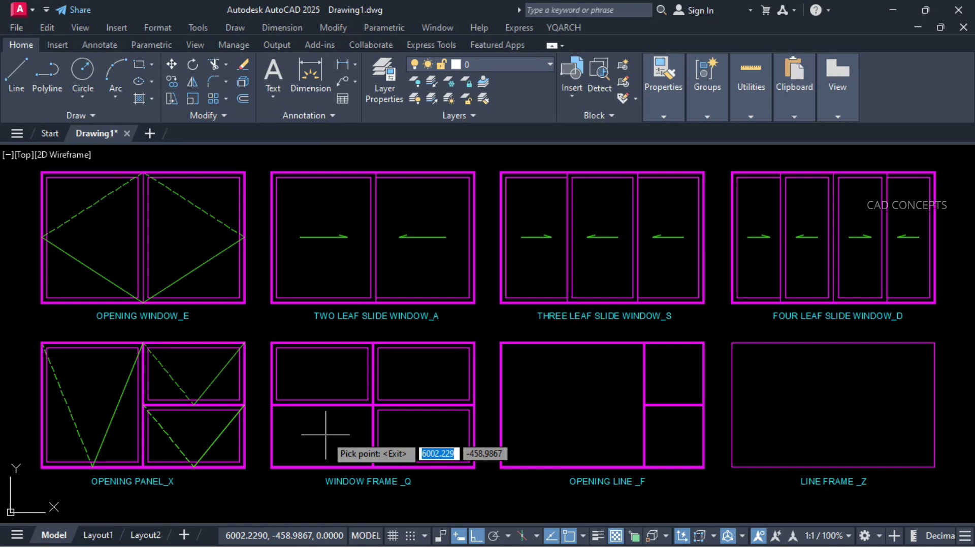
key(Return)
key(Escape)
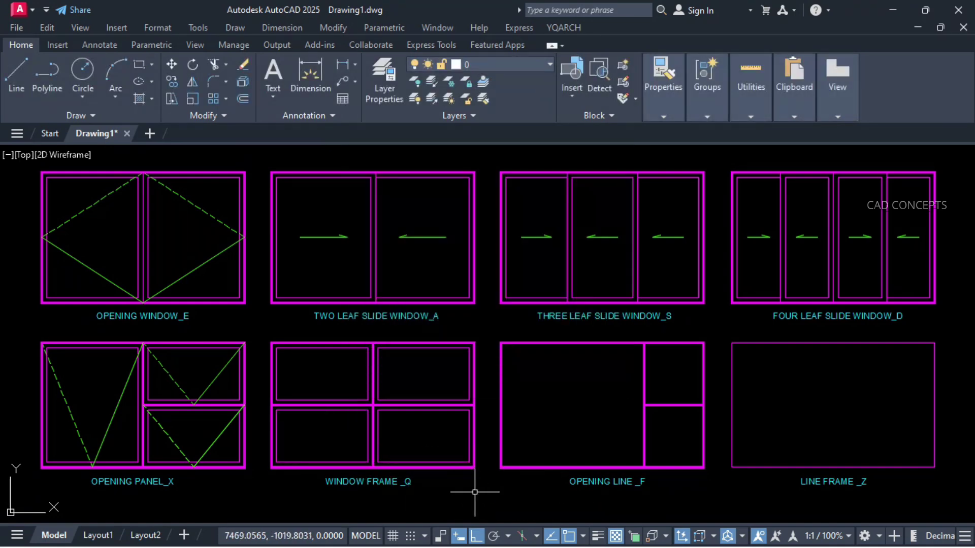
- Add opening lines to the left, upper-right and lower-right panes of OPENING LINE_F
key(Return)
key(f)
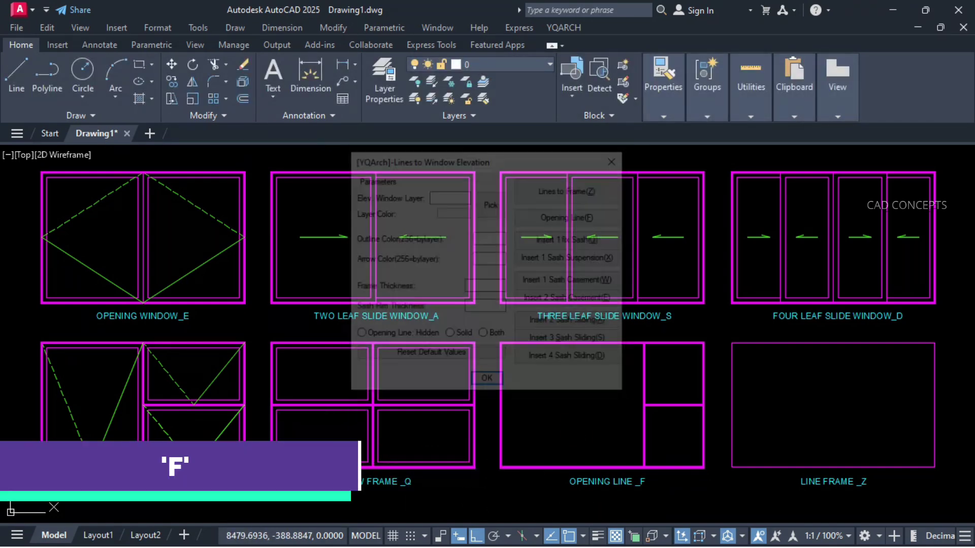
click(568, 403)
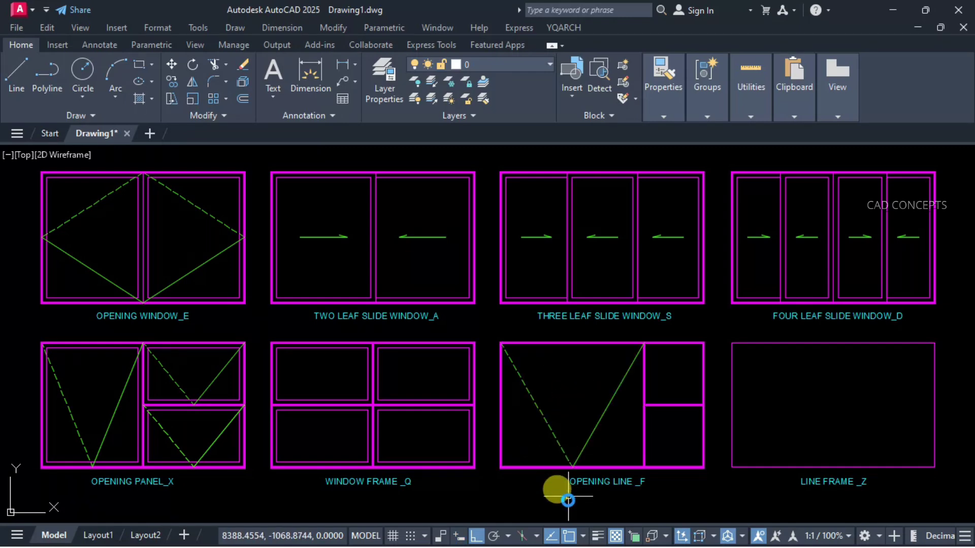
click(625, 435)
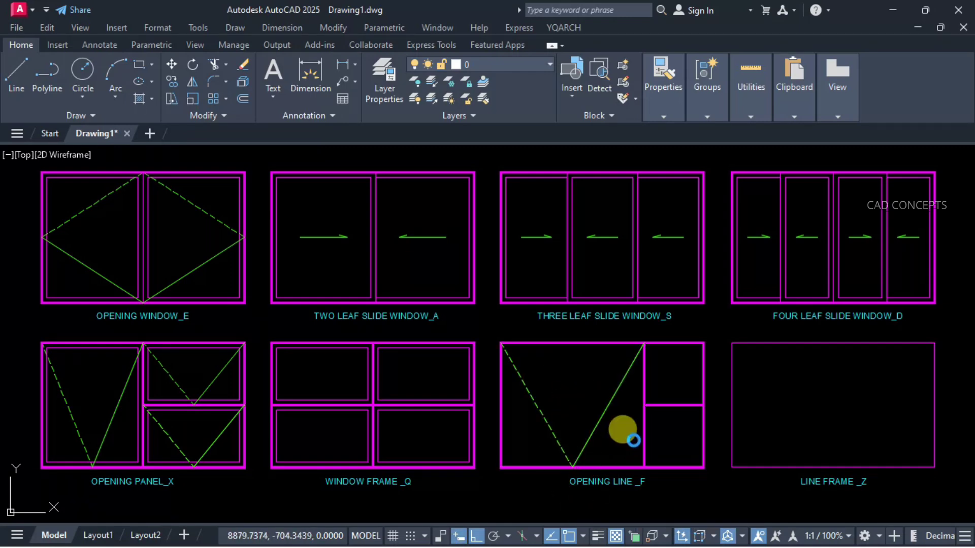
key(f)
click(664, 376)
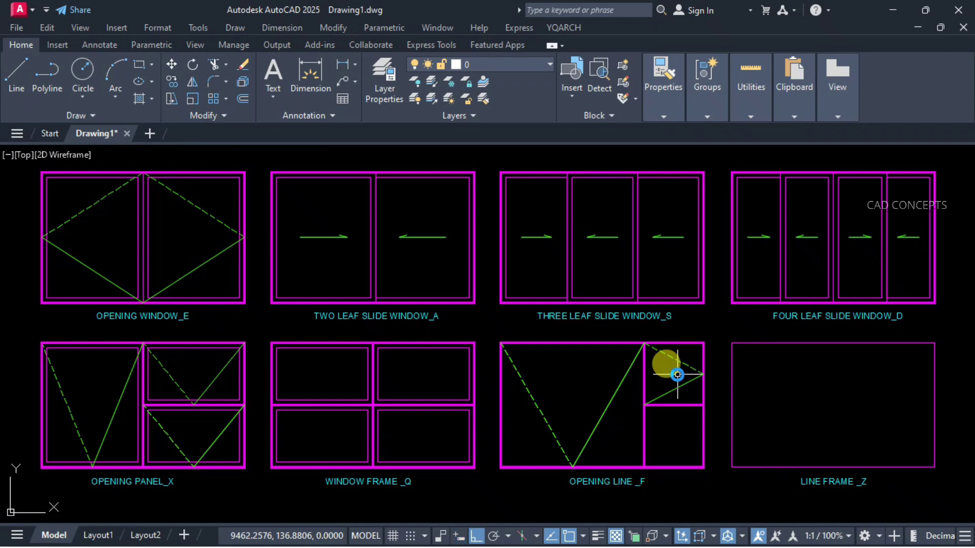
click(675, 432)
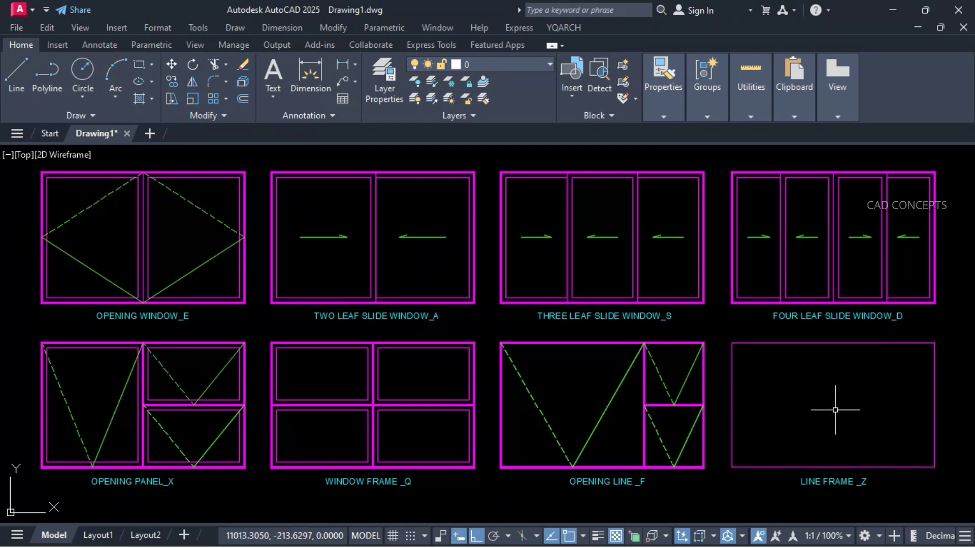
- Turn the empty LINE FRAME_Z rectangle into a window frame with an inner offset frame
key(space)
key(z)
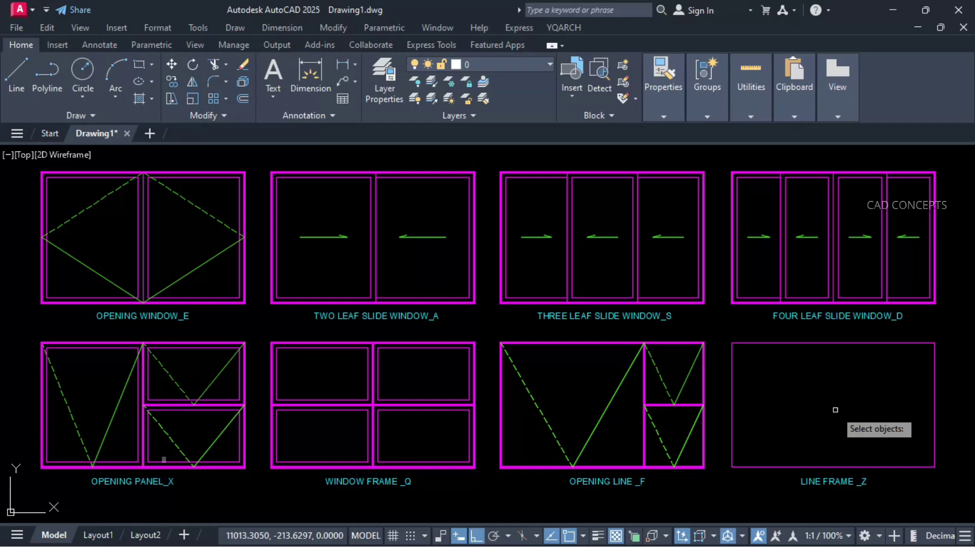
click(858, 344)
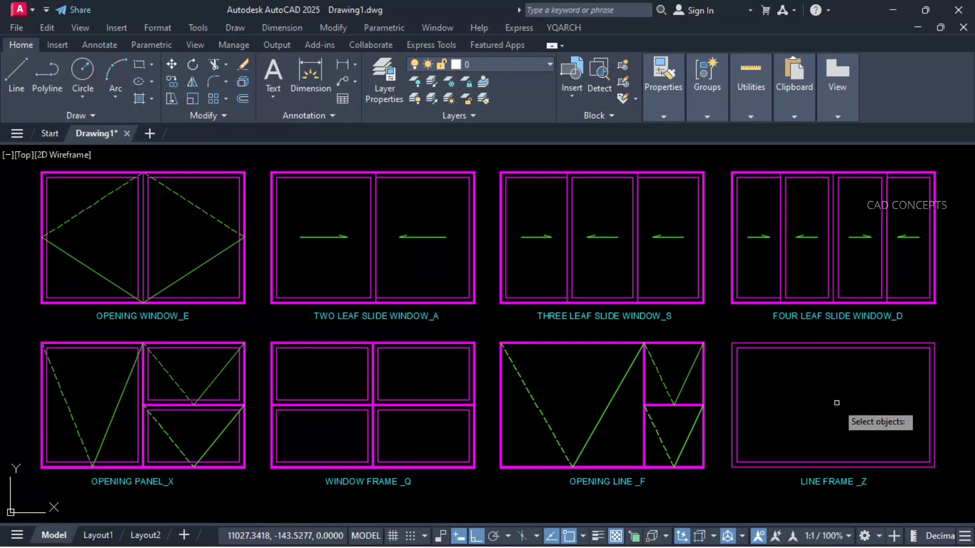
key(Return)
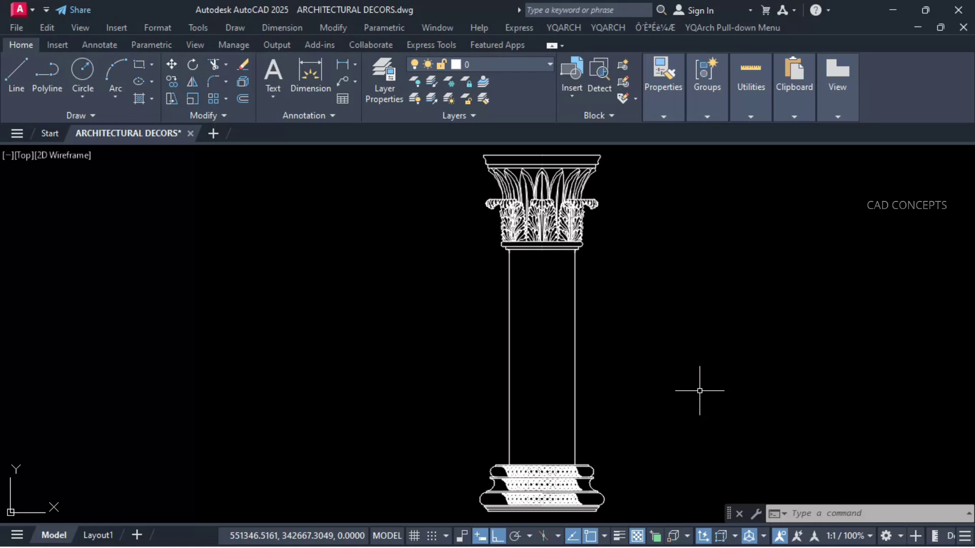
middle_drag(684, 354, 676, 352)
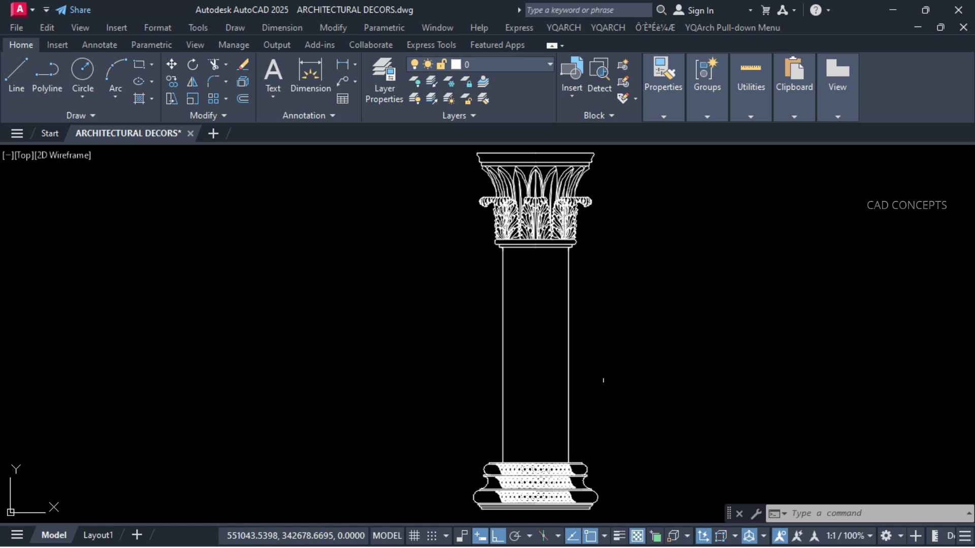
click(605, 375)
click(566, 399)
click(566, 401)
text(c)
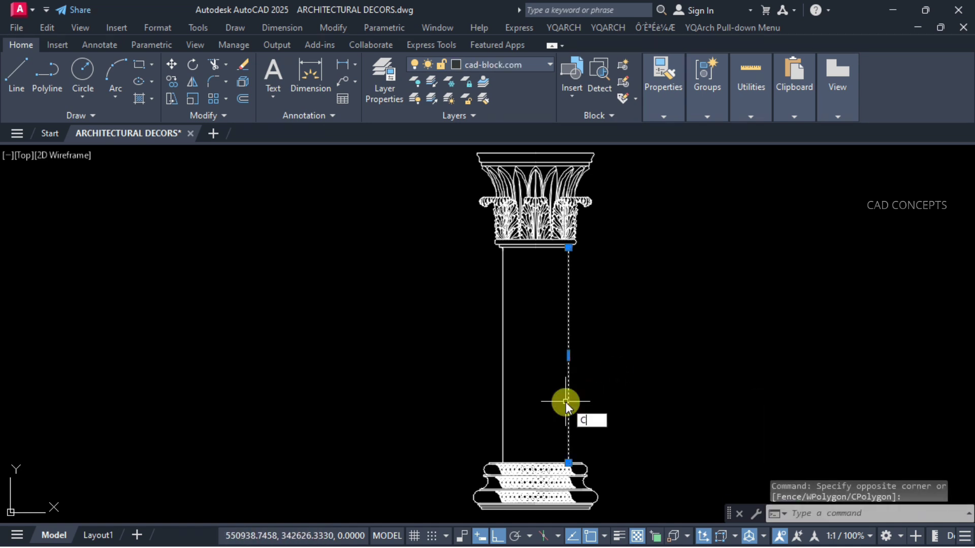
text(co)
key(Return)
click(665, 401)
click(661, 402)
click(656, 404)
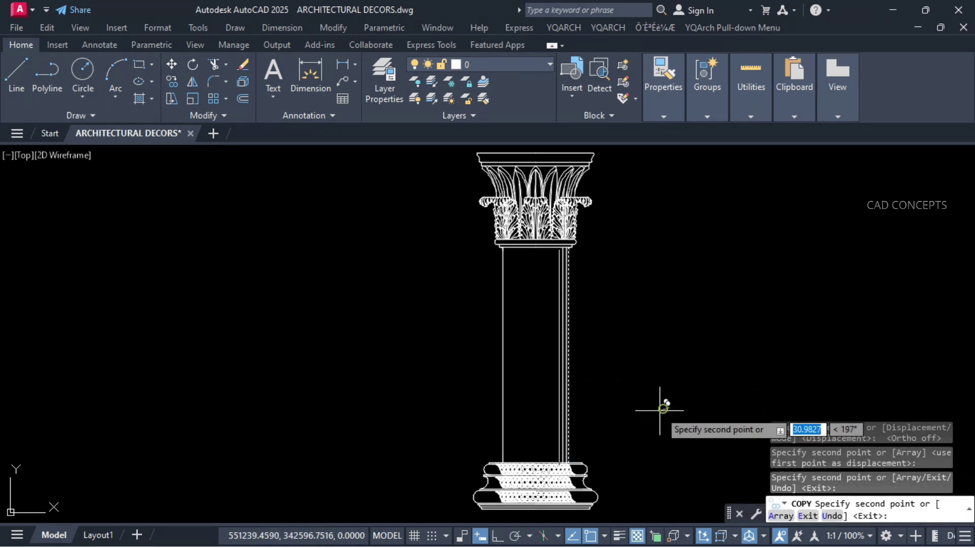
click(653, 406)
click(652, 407)
click(645, 409)
click(634, 410)
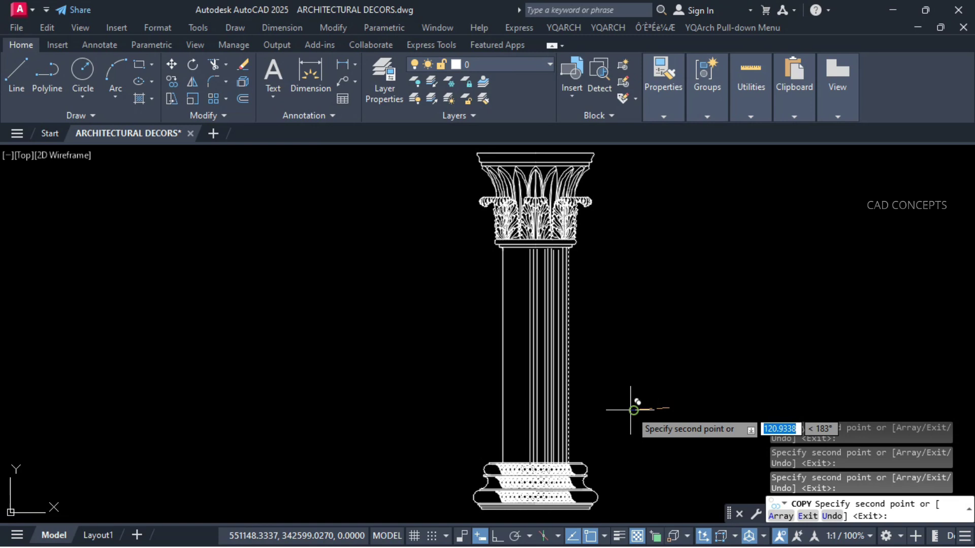
click(630, 409)
click(627, 410)
click(622, 409)
click(620, 410)
click(614, 411)
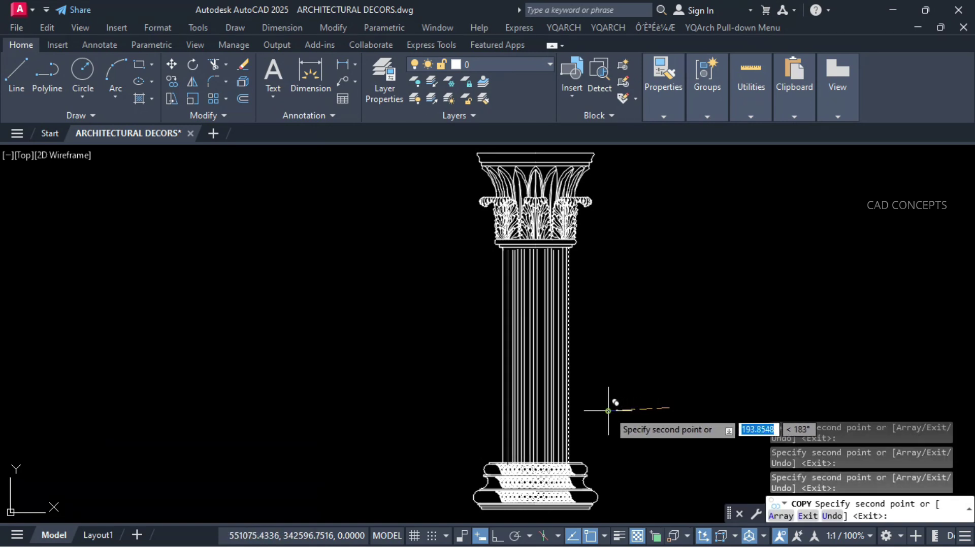
key(Escape)
key(ctrl+z)
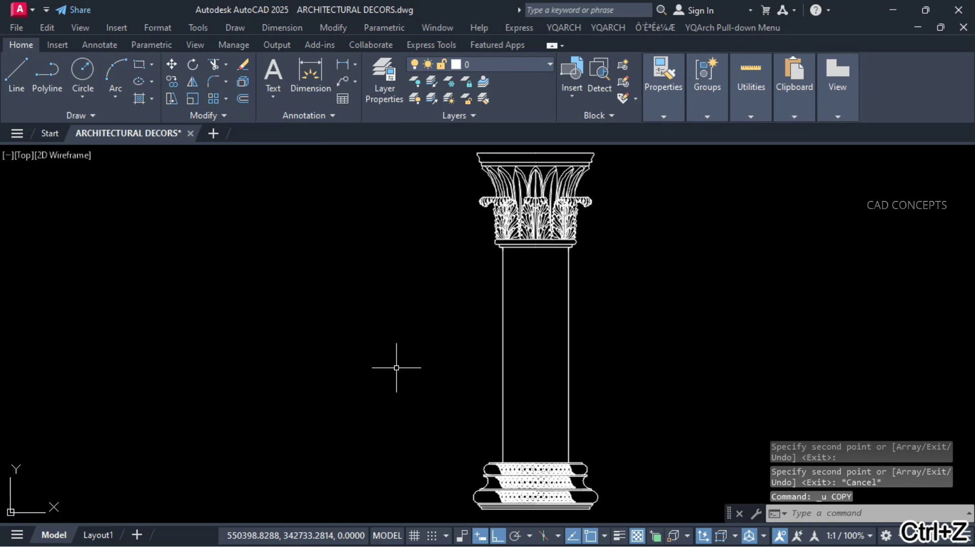
- Add cylinder-shadow lines to the column shaft with YZX, picking its right then left edge
text(YZX)
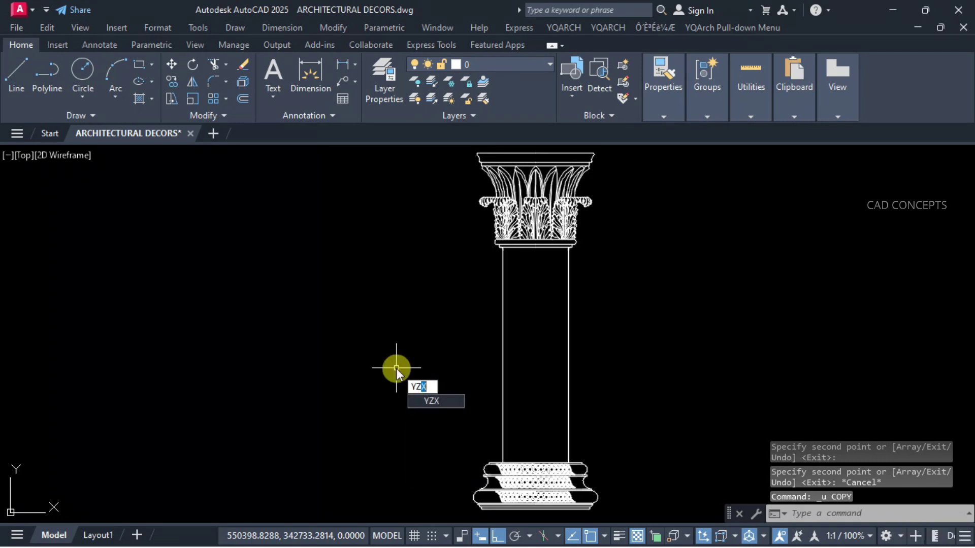
key(Return)
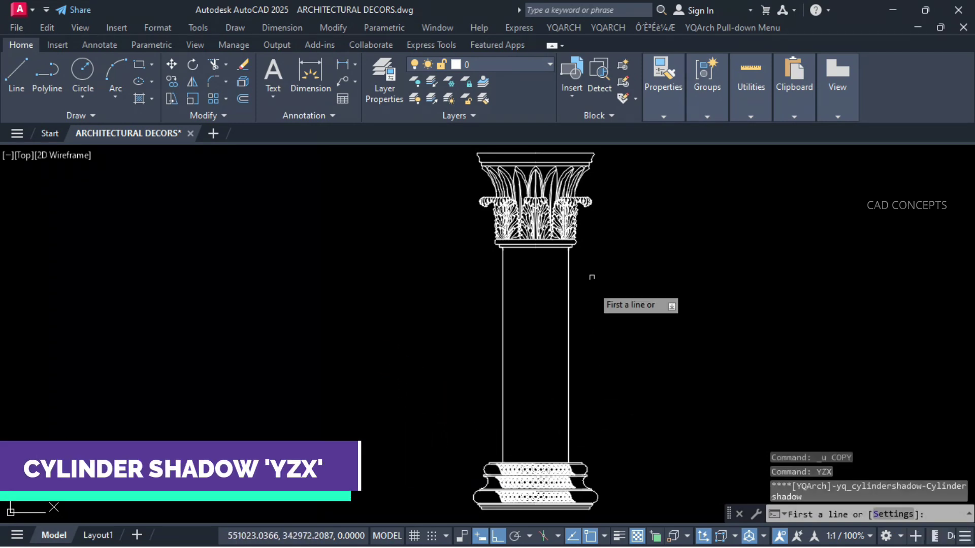
click(568, 253)
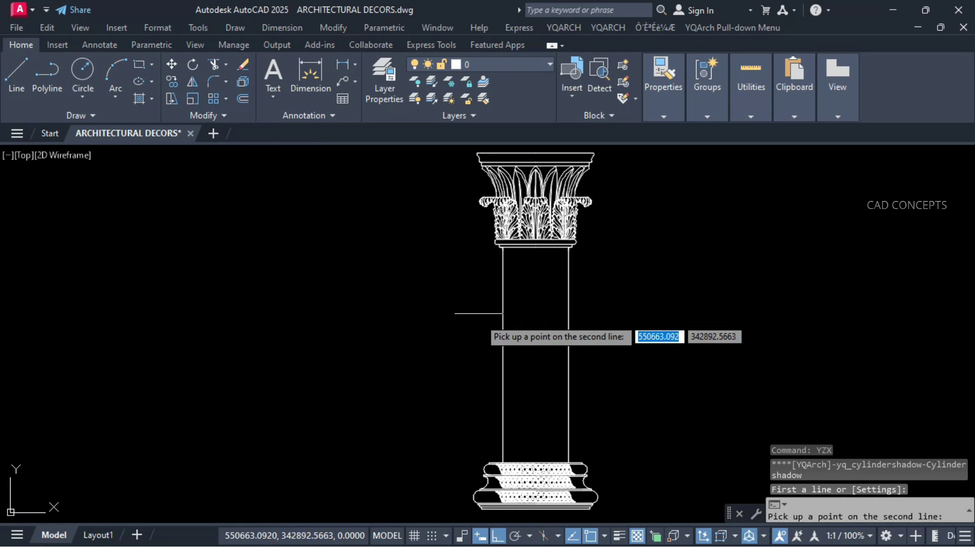
click(503, 274)
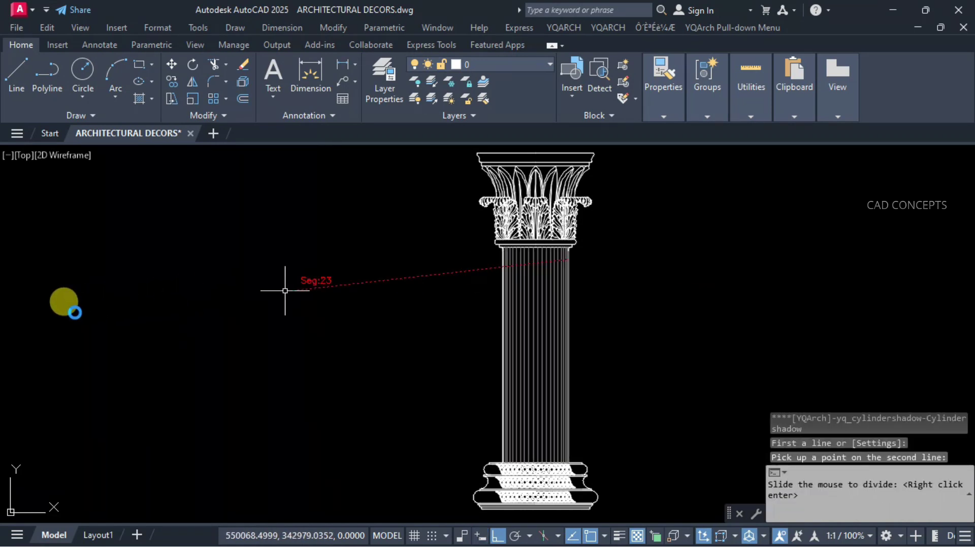
middle_drag(102, 313, 169, 302)
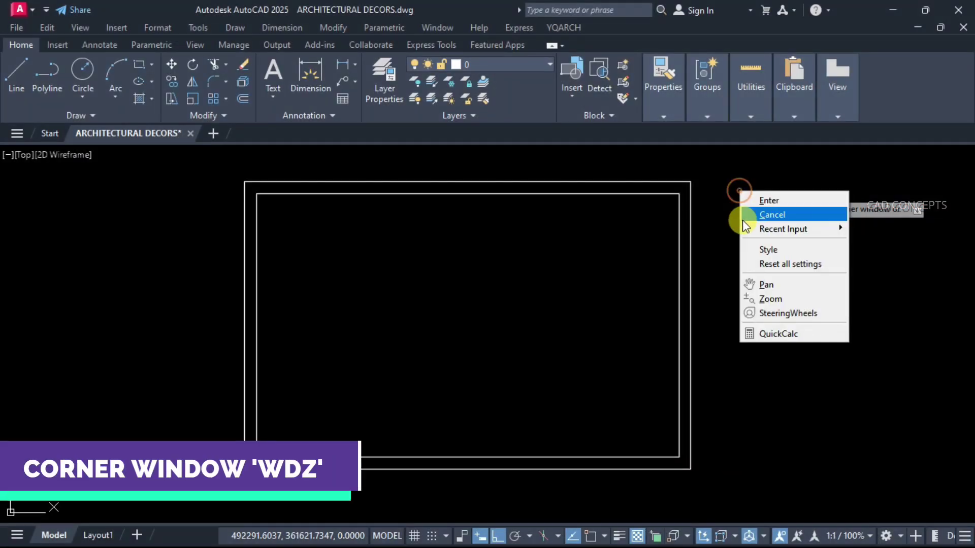
- Add Window Style1 rectangular corner windows at the bottom-right, top-right and top-left corners
click(750, 249)
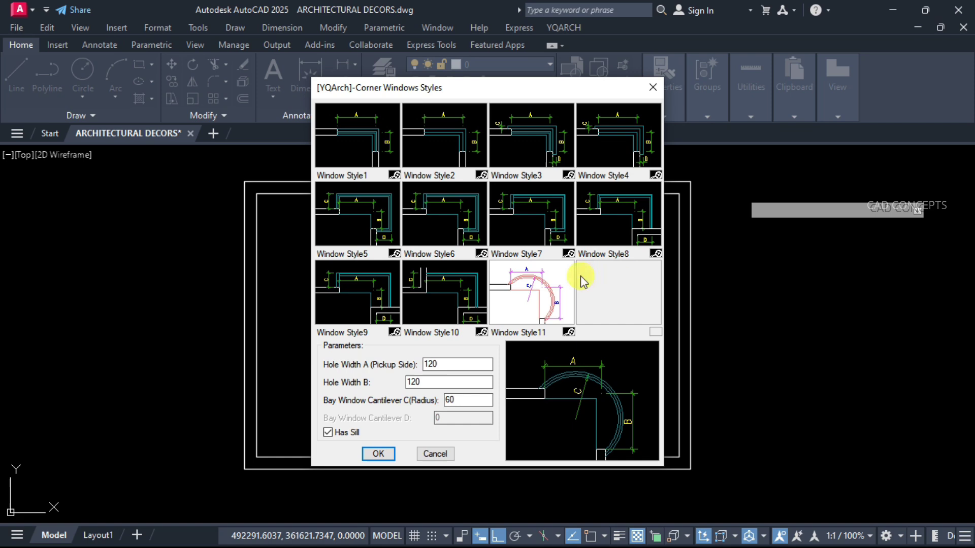
double_click(376, 157)
click(680, 444)
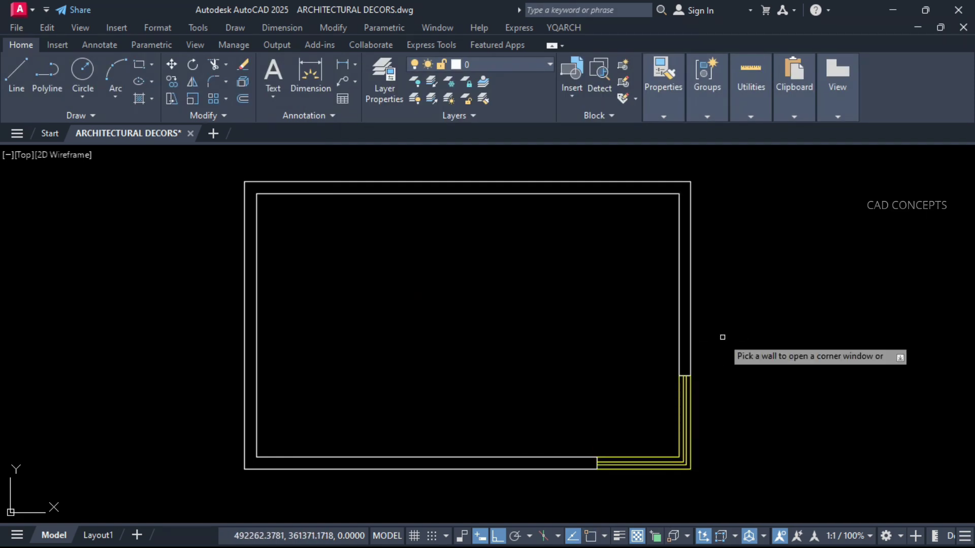
click(686, 230)
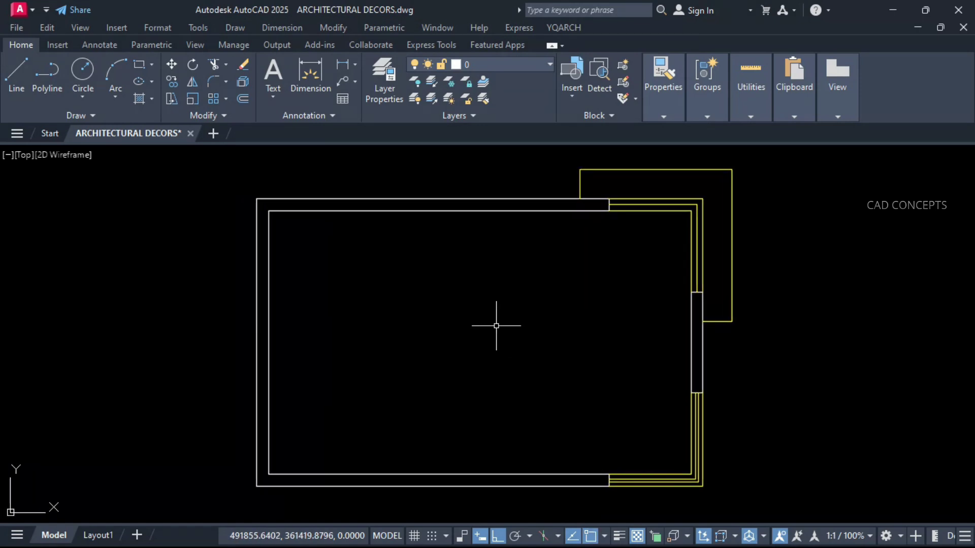
middle_drag(280, 281, 283, 294)
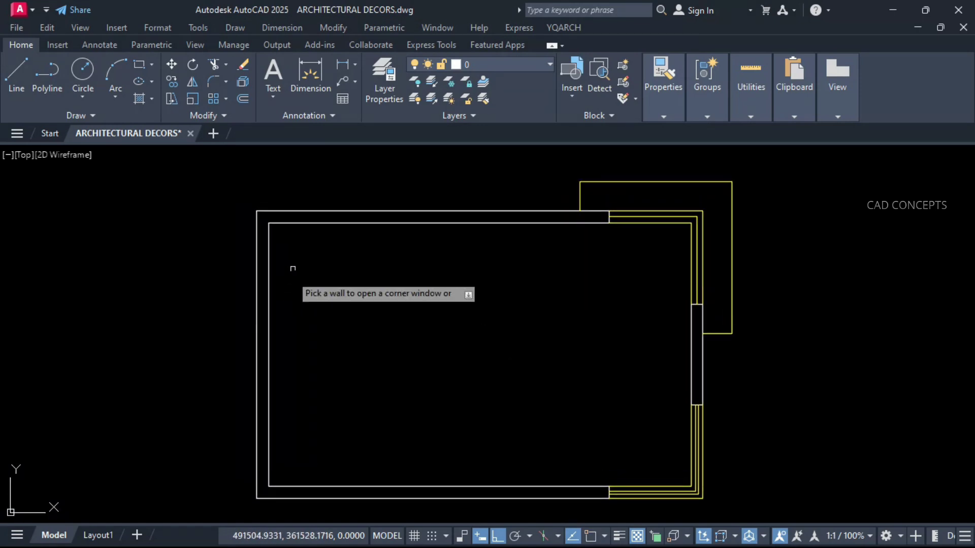
click(293, 268)
- Add a curved Window Style11 corner window at the bottom-left corner and finish the command
key(Return)
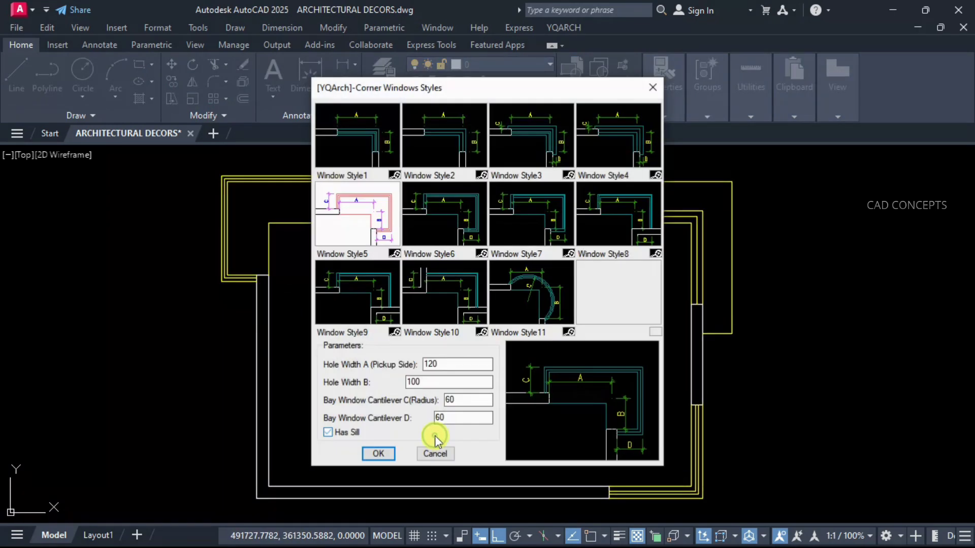
double_click(524, 306)
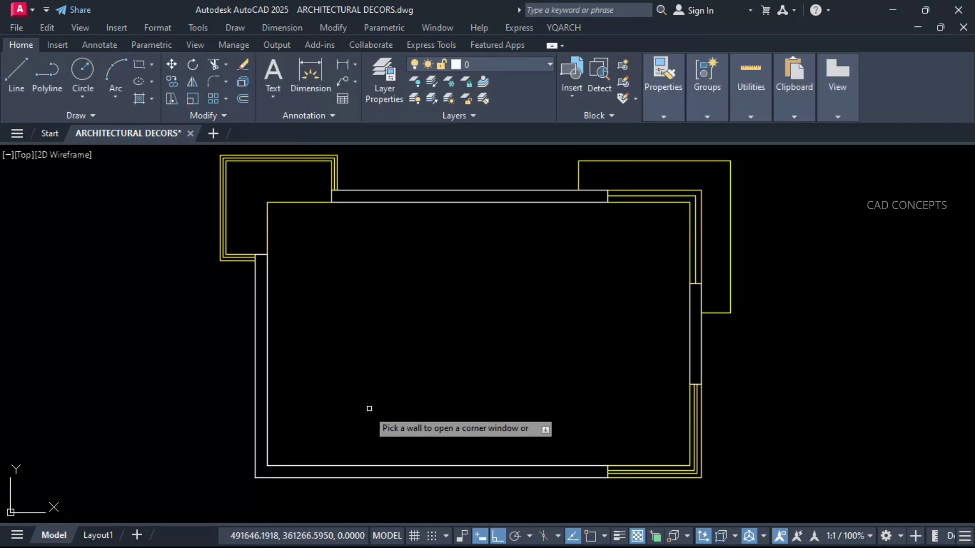
click(255, 427)
right_click(562, 371)
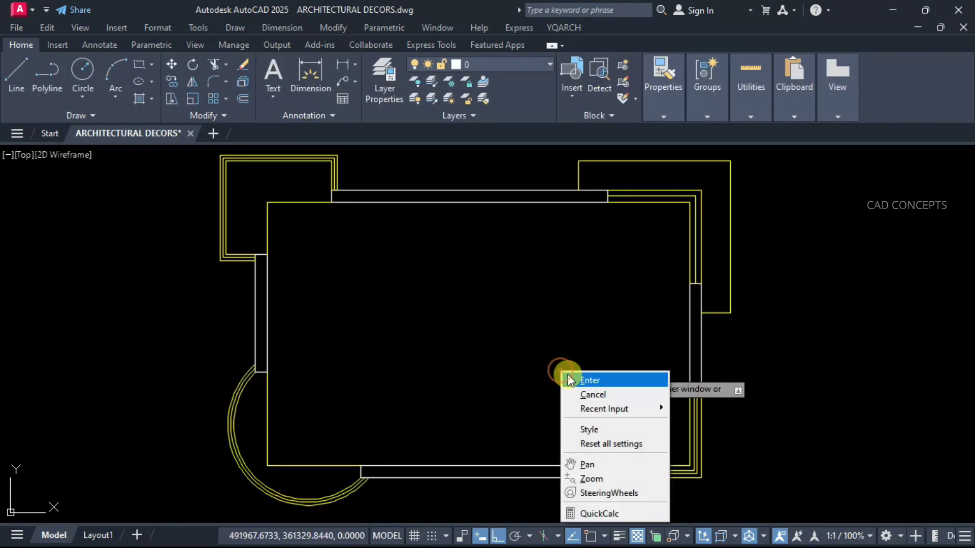
click(568, 380)
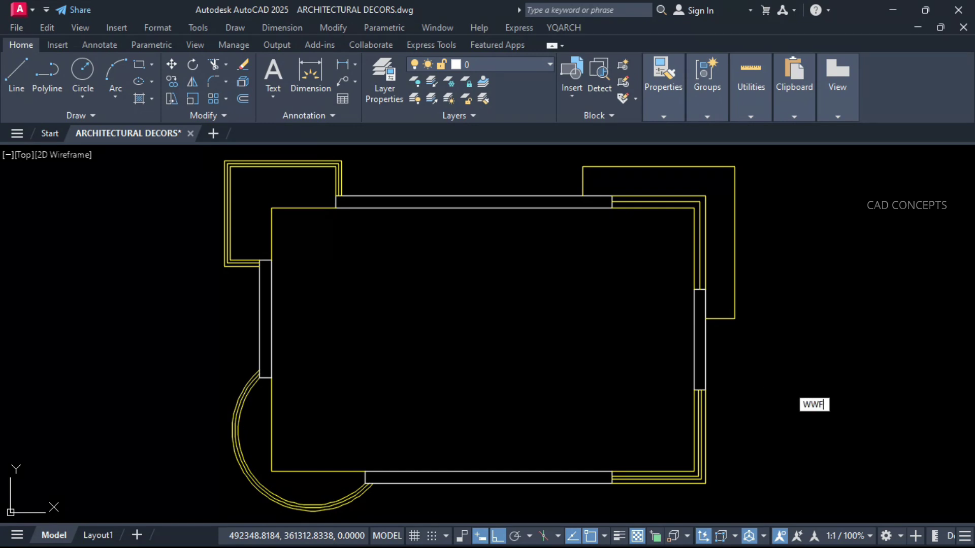
- Fill all the room's wall segments solid red using the WWF wall fill command
key(Return)
click(169, 499)
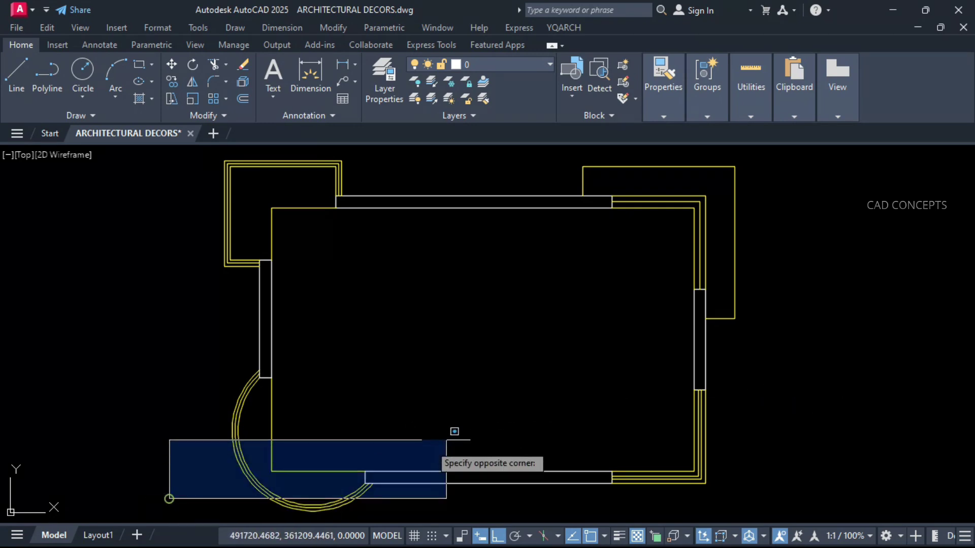
click(857, 165)
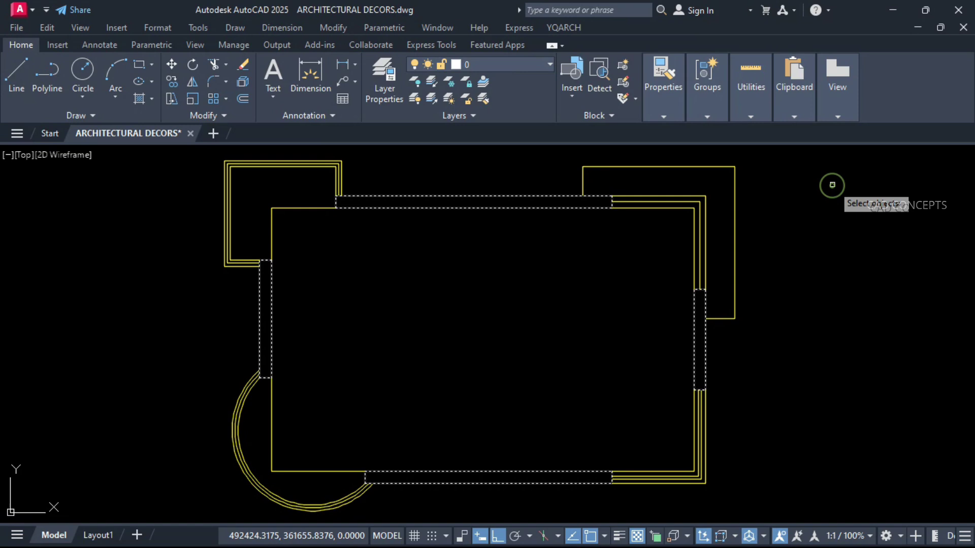
right_click(832, 185)
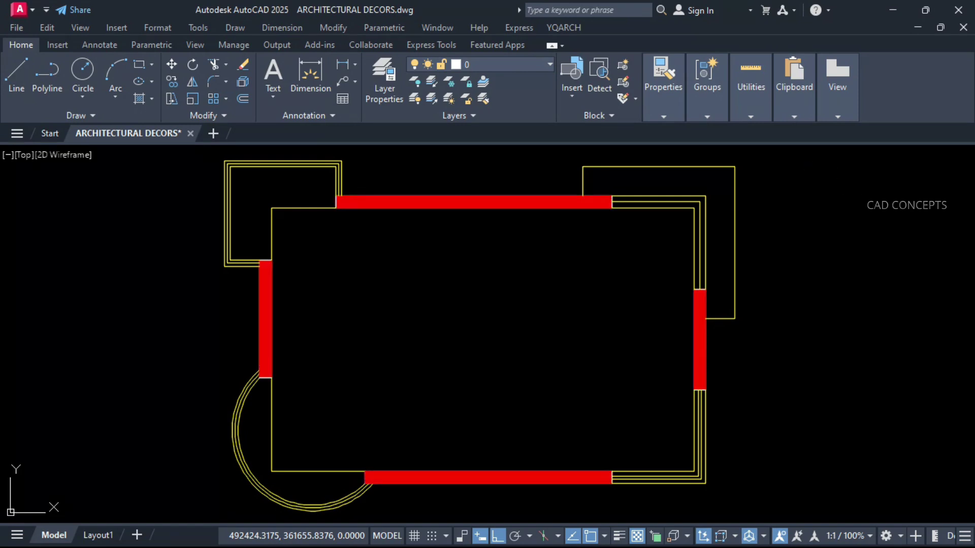